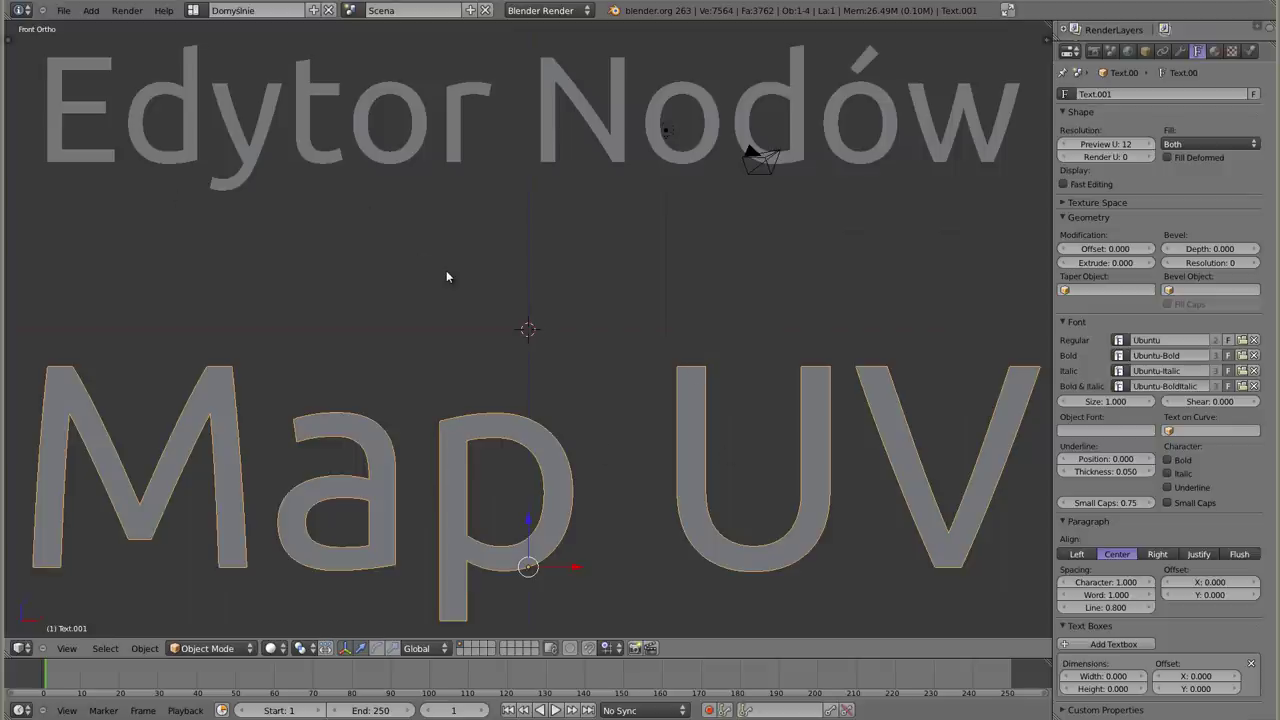
Delete the two title text objects from the scene
key("x")
left_click(479, 432)
right_click(477, 164)
key("x")
left_click(470, 143)
Add a cube mesh and UV-unwrap it in Edit Mode
key("shift+a")
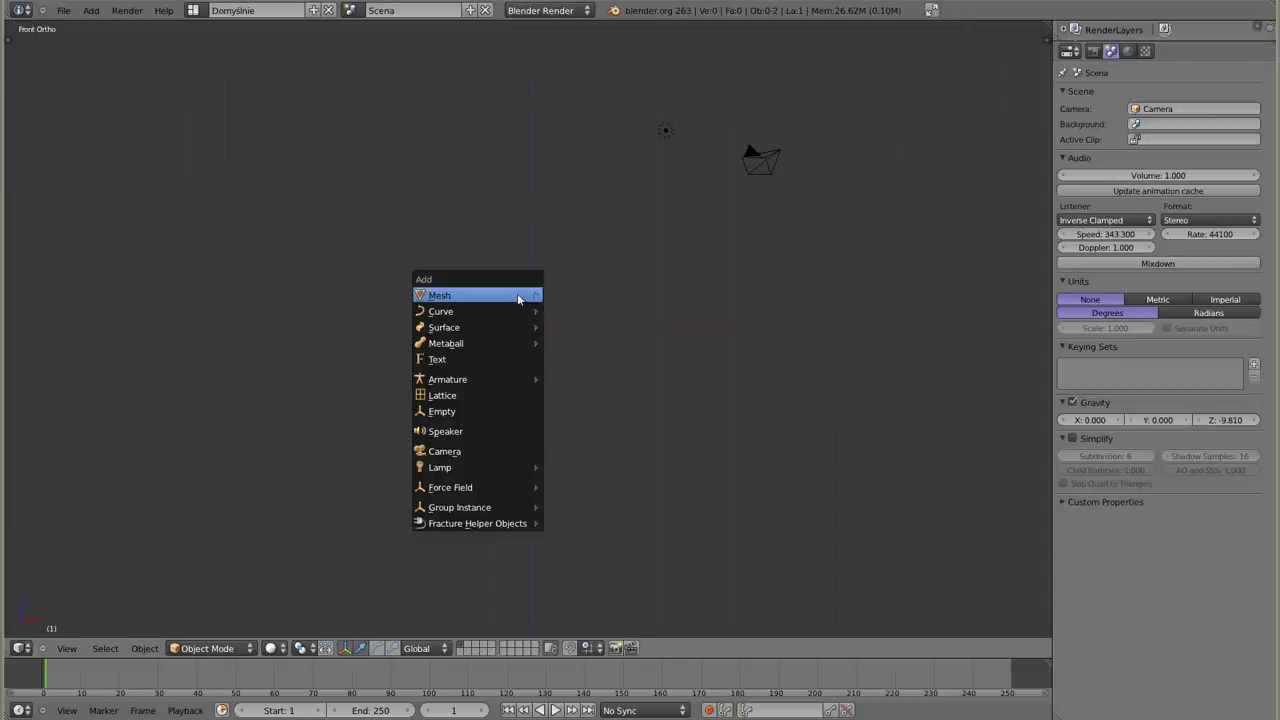
mouse_move(478, 295)
left_click(572, 310)
mouse_move(551, 344)
middle_mouse_down()
mouse_move(462, 398)
mouse_move(571, 246)
middle_mouse_up()
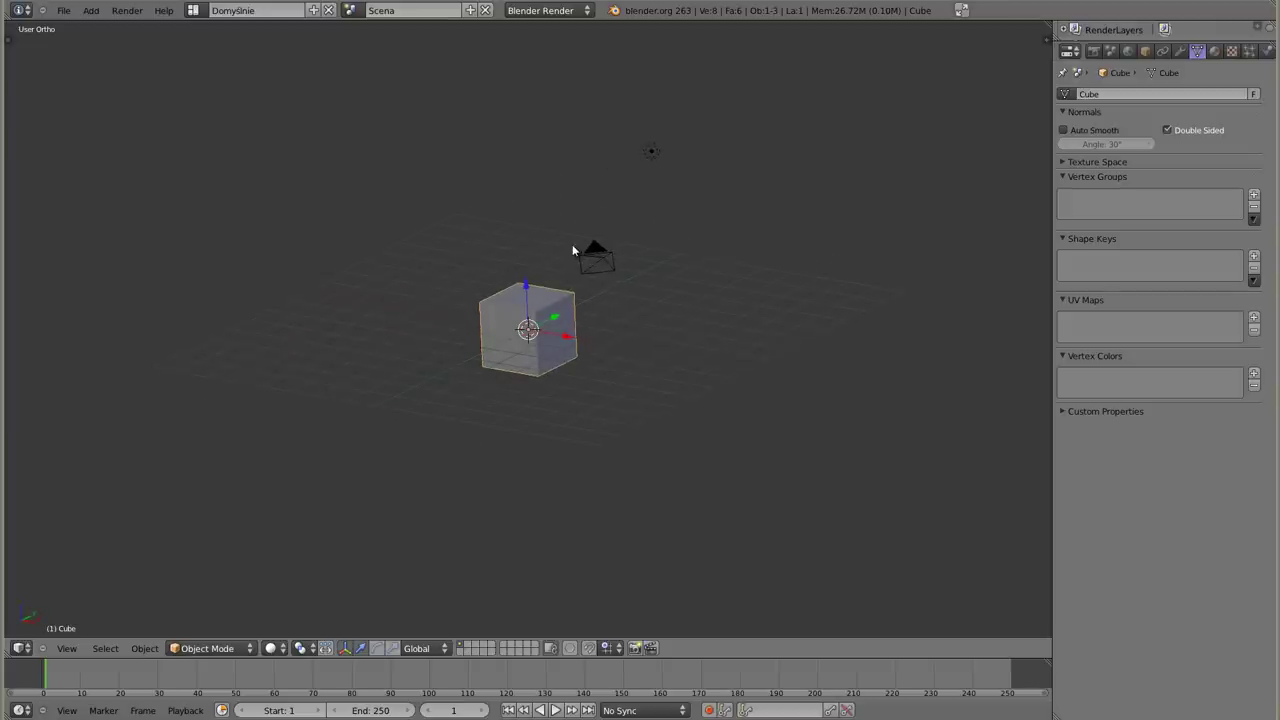
scroll(526, 301, "up", 5)
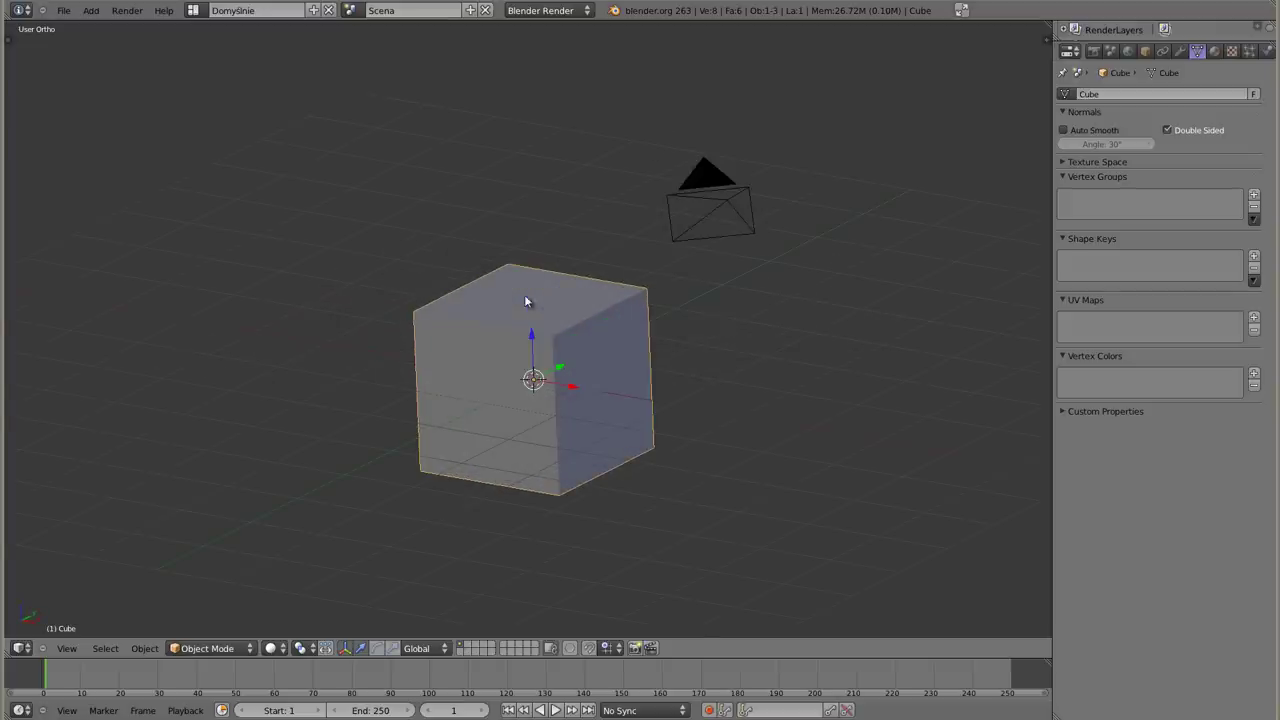
key("Tab")
key("u")
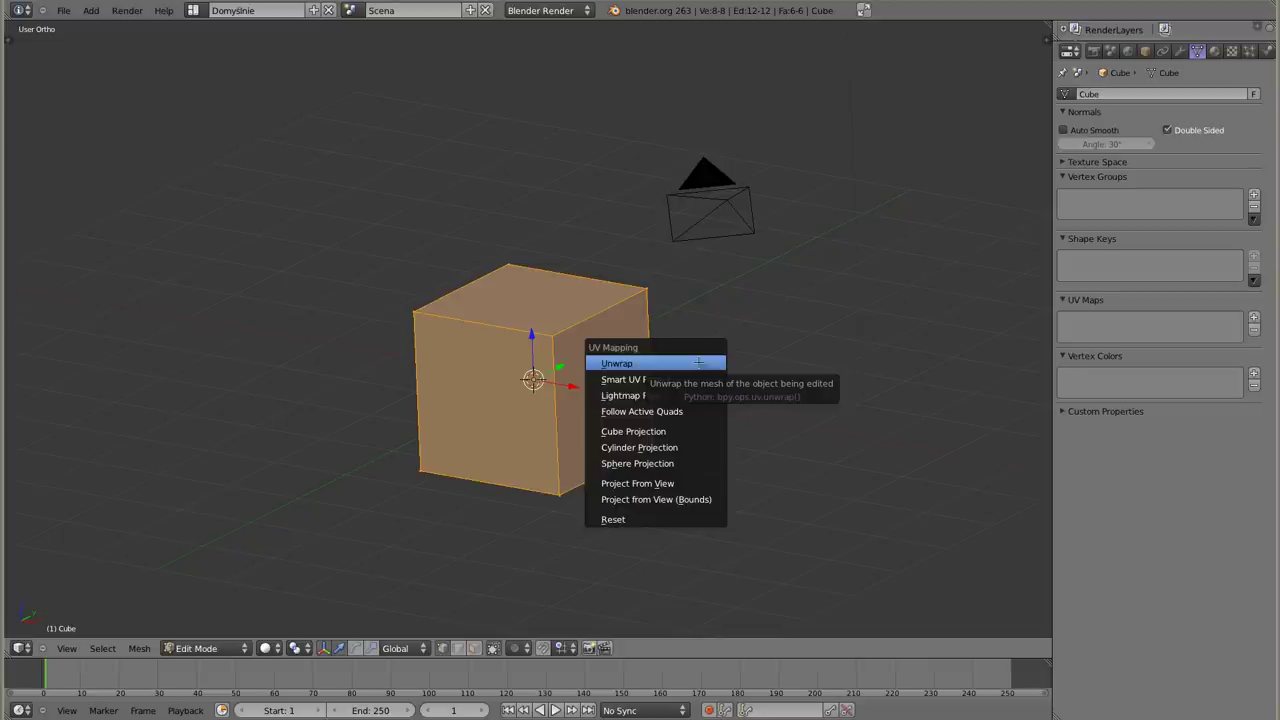
left_click(698, 363)
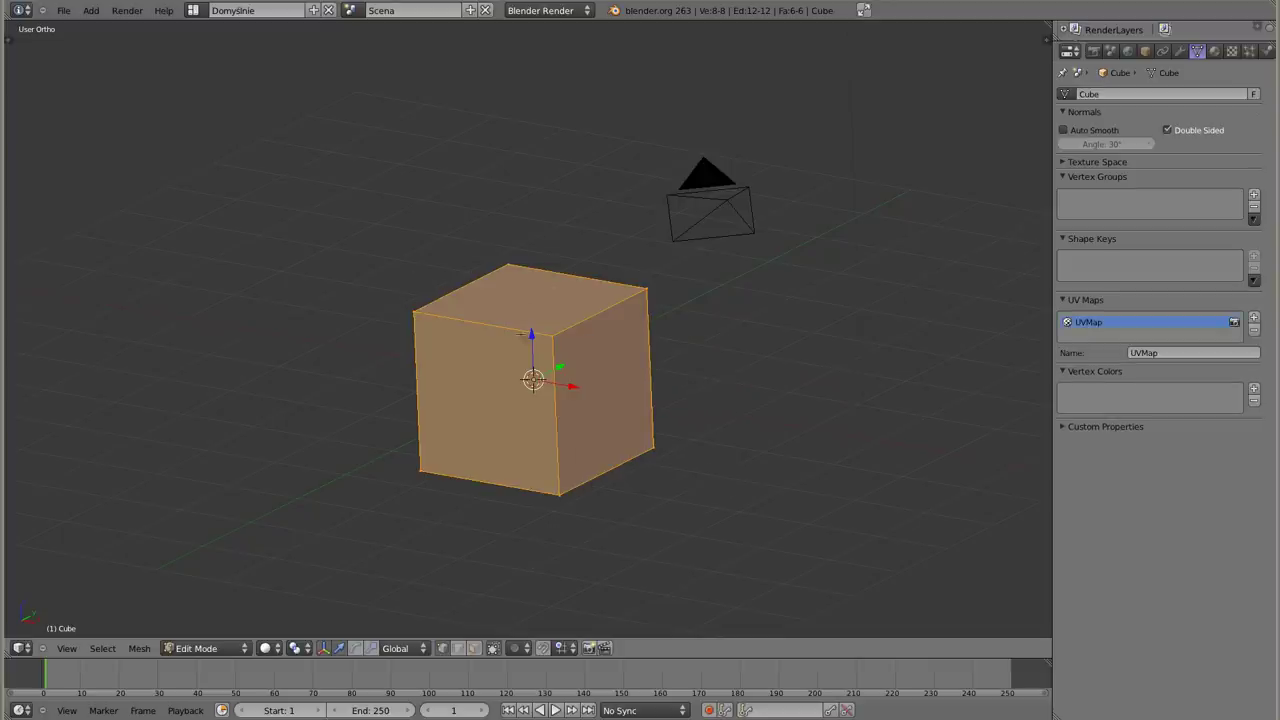
Give the cube a new material with a new Image or Movie texture
left_click(1214, 51)
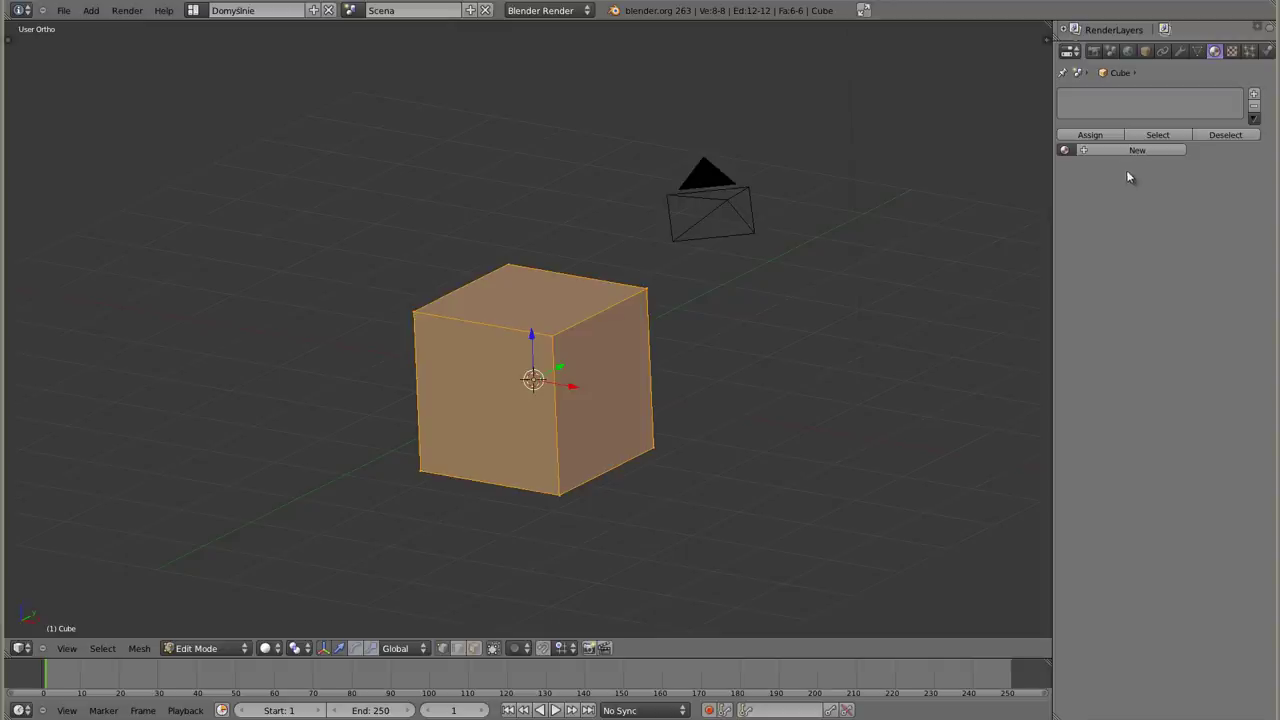
left_click(1150, 150)
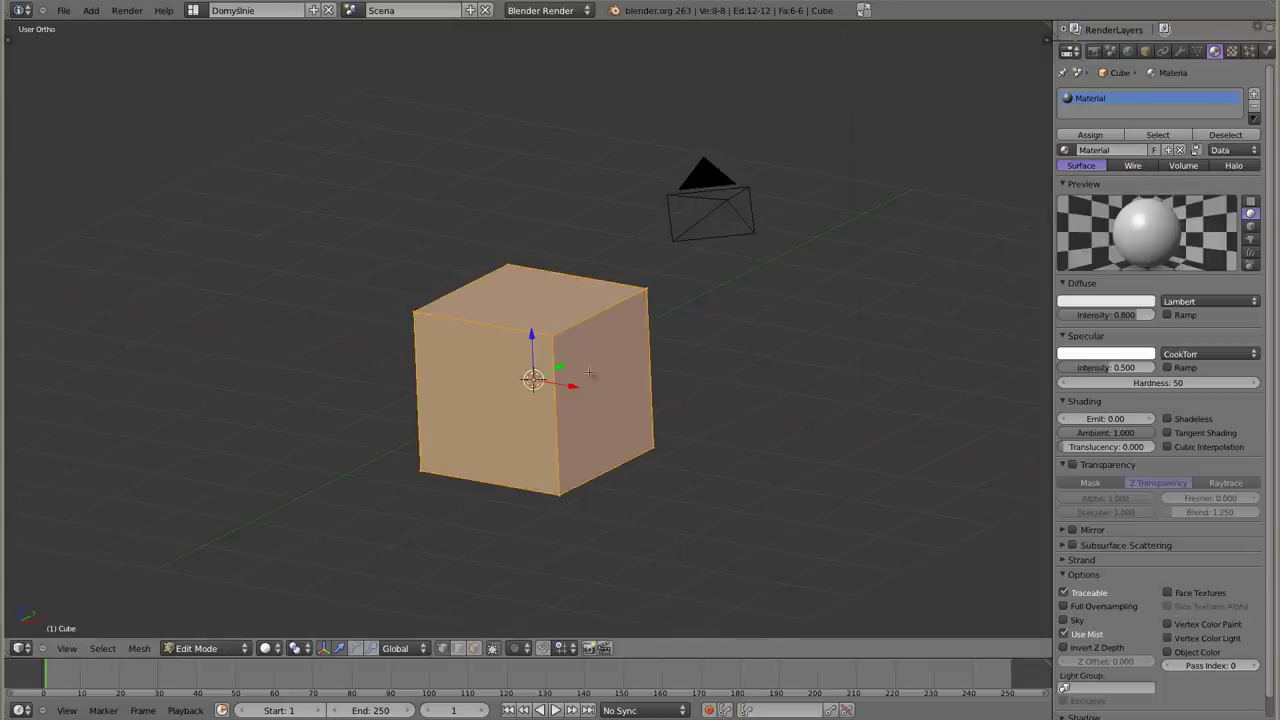
left_click(1232, 51)
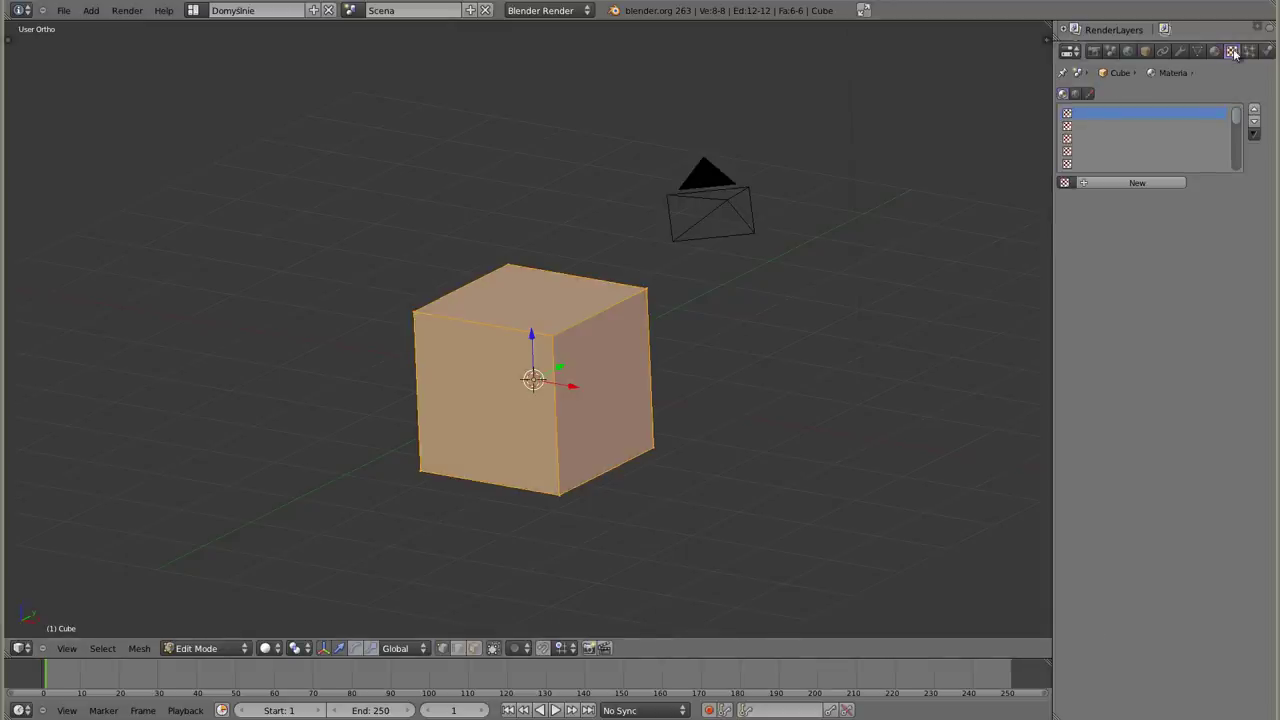
left_click(1140, 188)
left_click(1128, 200)
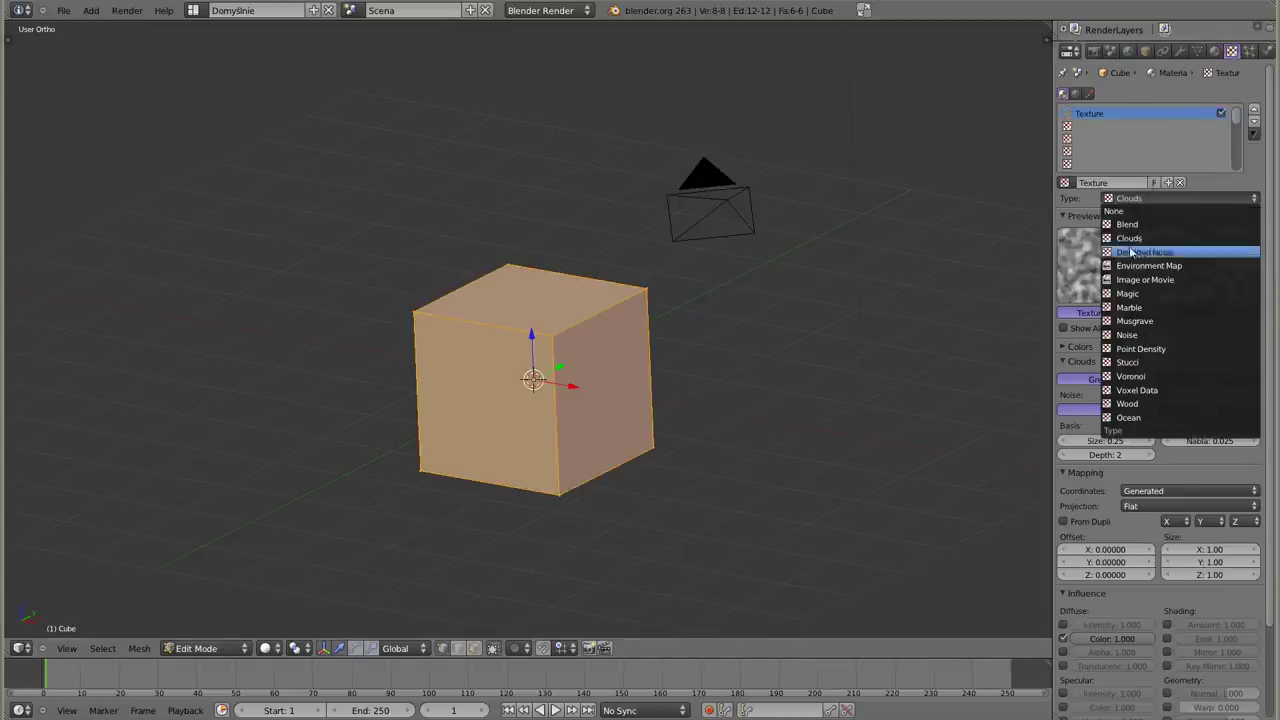
left_click(1133, 281)
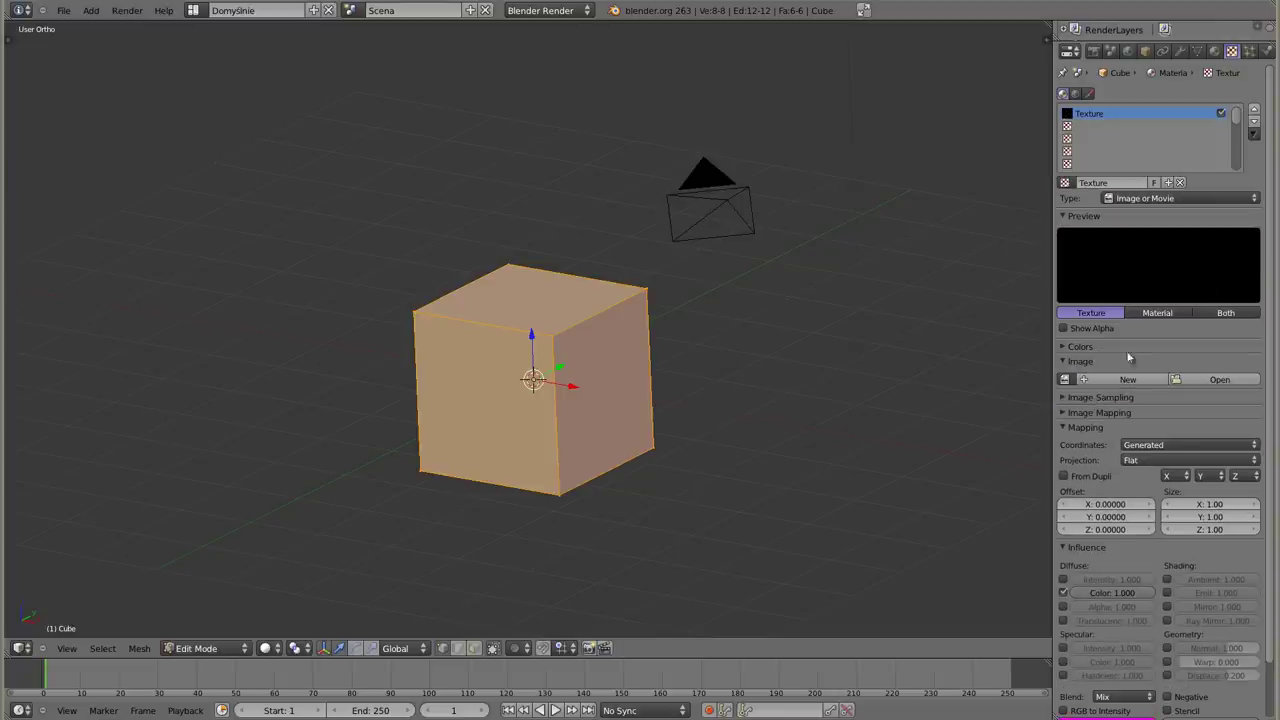
Assign a new generated 1024×1024 Color Grid image to the texture and render with F12
left_click(1129, 380)
left_click(1065, 379)
left_click(1097, 398)
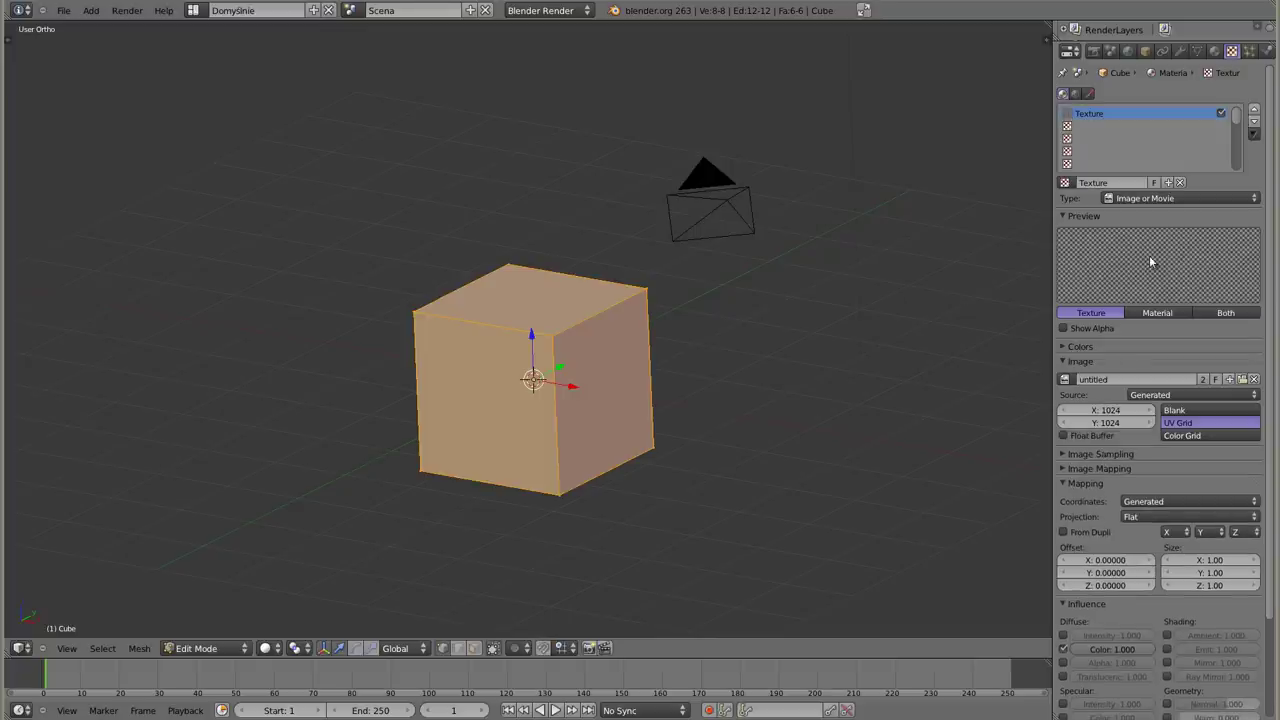
left_click(1189, 435)
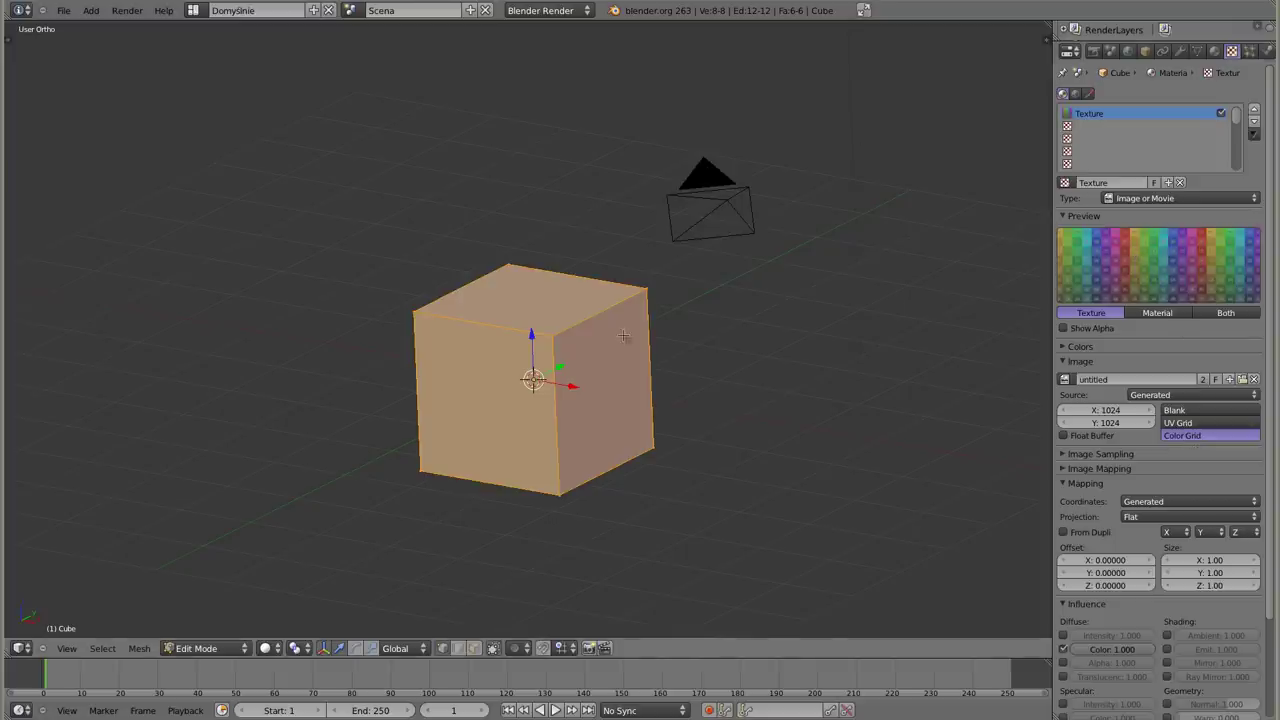
key("F12")
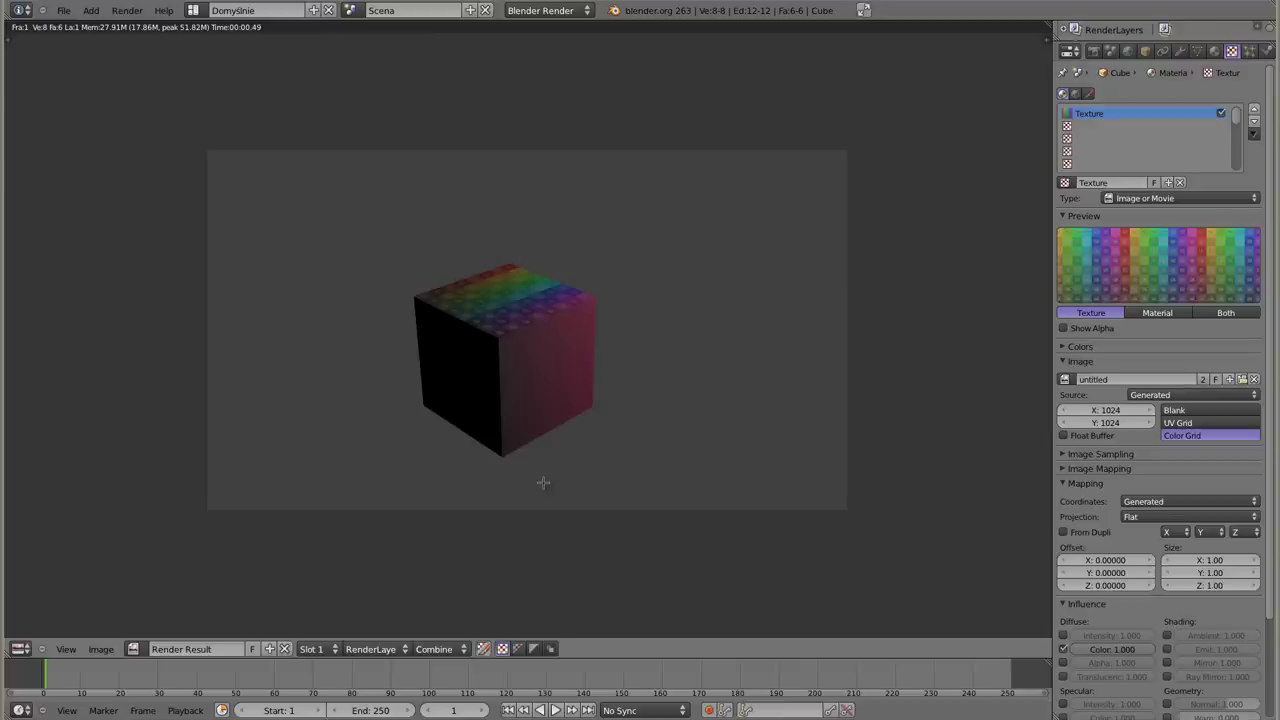
Set the texture's mapping coordinates to UV and re-render
left_click(1148, 501)
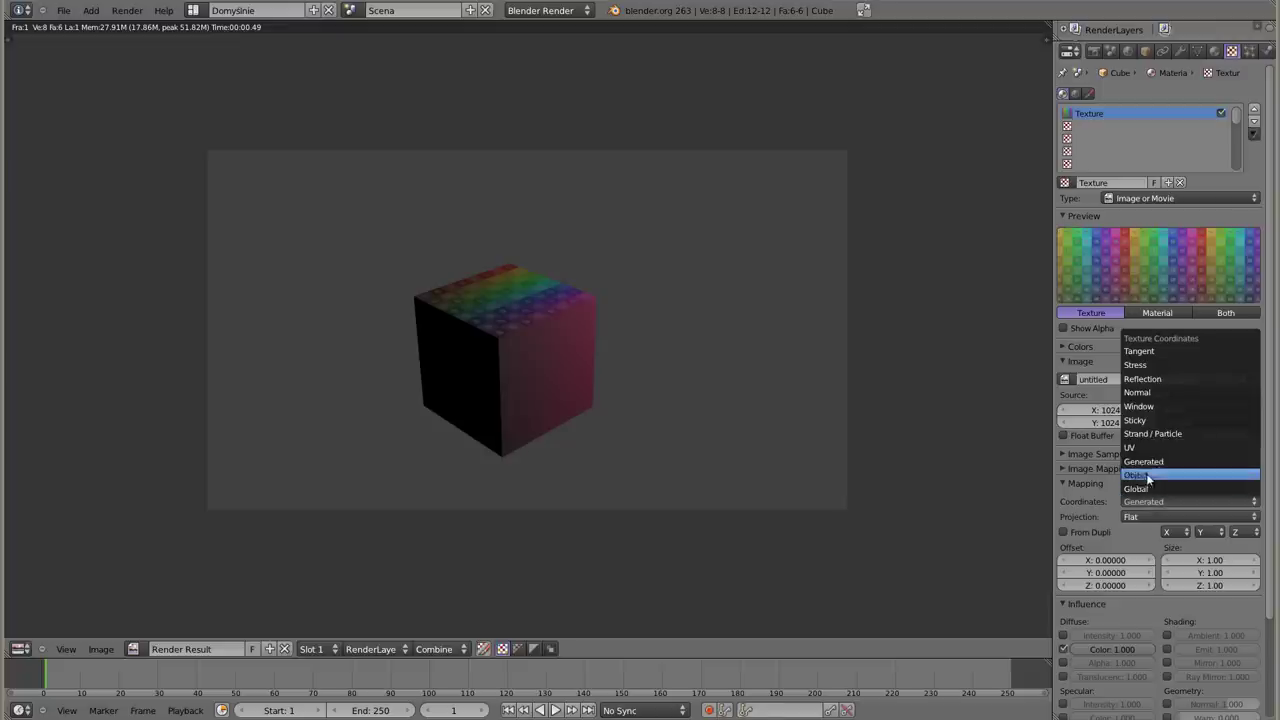
left_click(1150, 449)
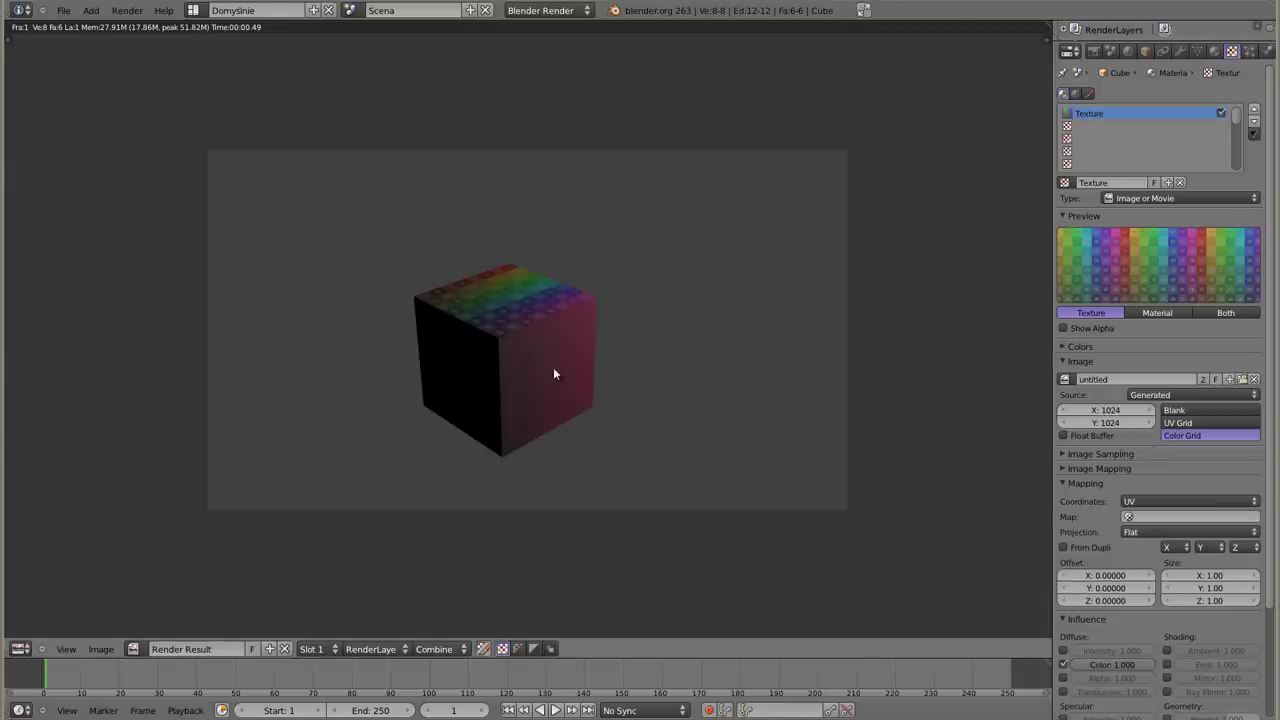
key("F12")
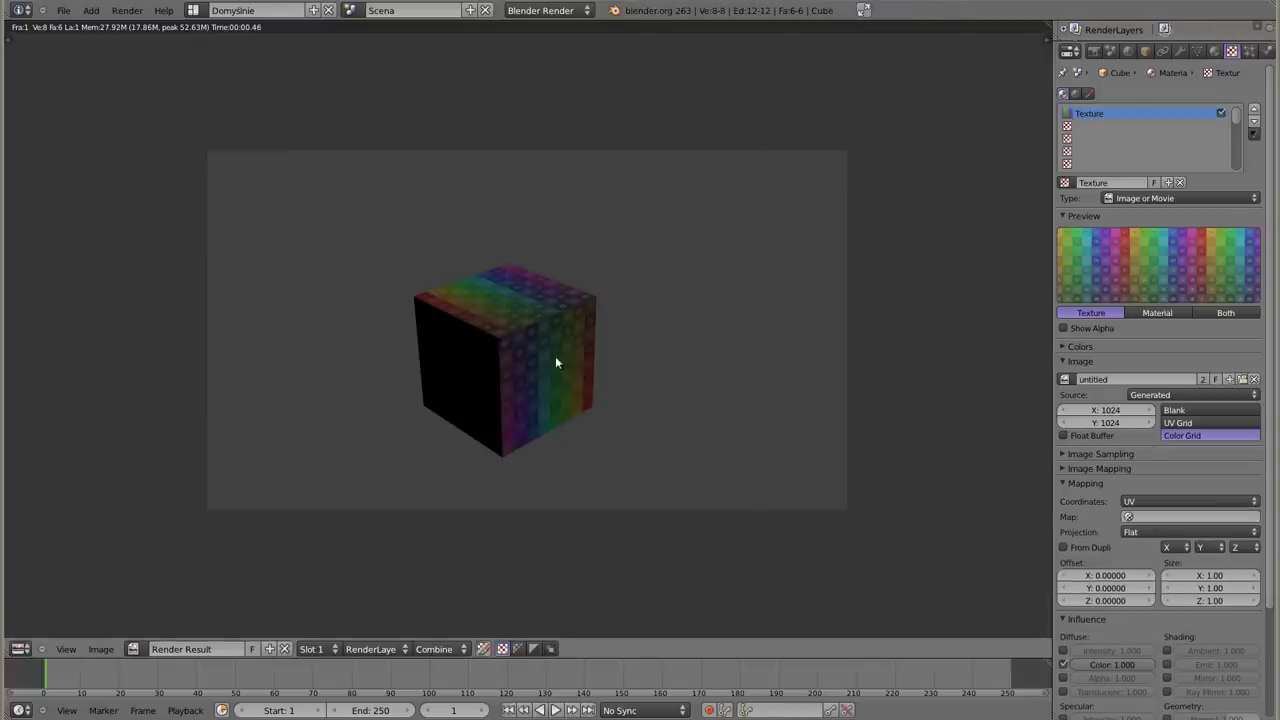
Turn on Environment Lighting in the World settings, re-render, and close the render
left_click(1128, 51)
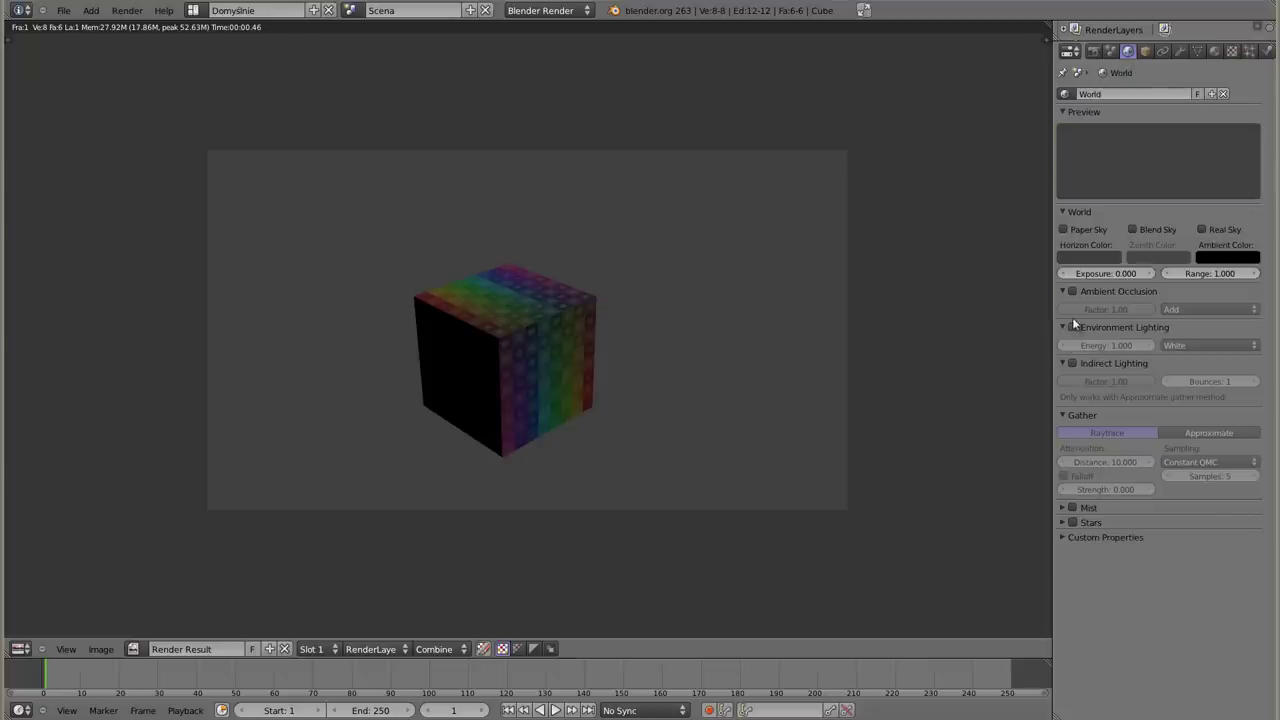
left_click(1072, 326)
key("F12")
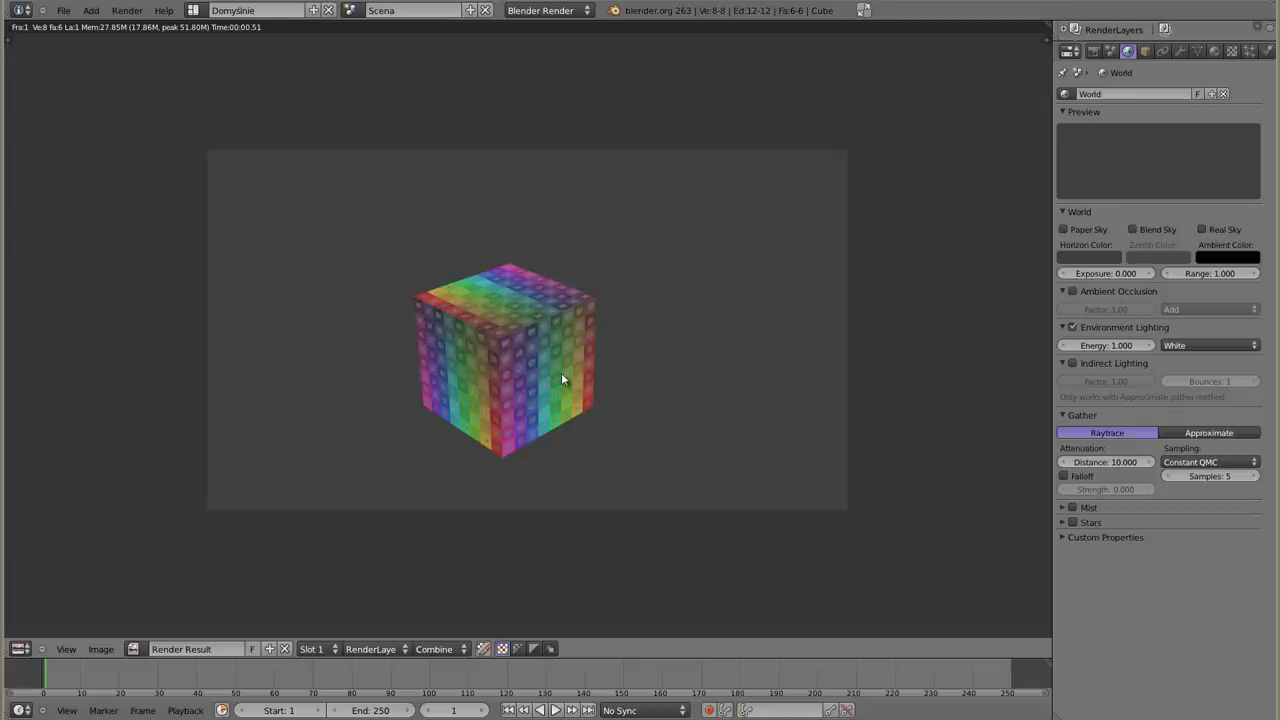
key("Escape")
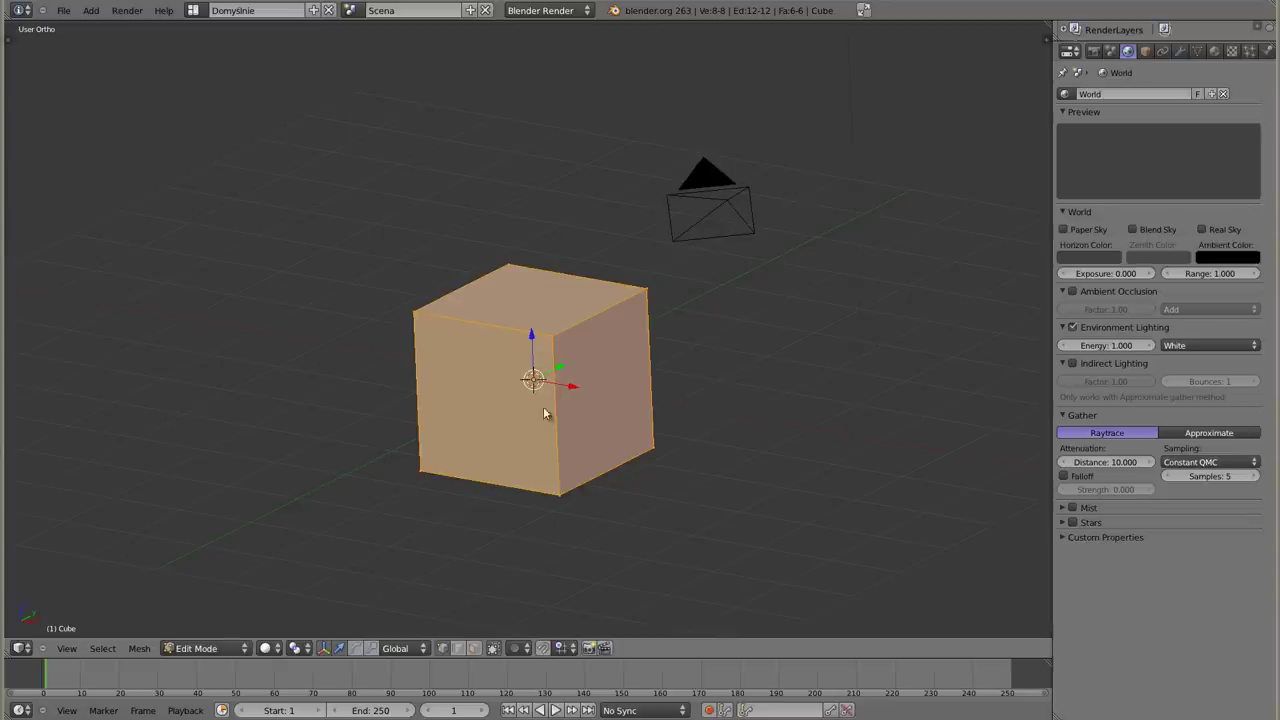
Switch the cube back to Object Mode, render the colour-grid cube again, then show Render properties
mouse_move(543, 407)
middle_mouse_down()
mouse_move(517, 393)
mouse_move(503, 358)
mouse_move(520, 336)
middle_mouse_up()
key("Tab")
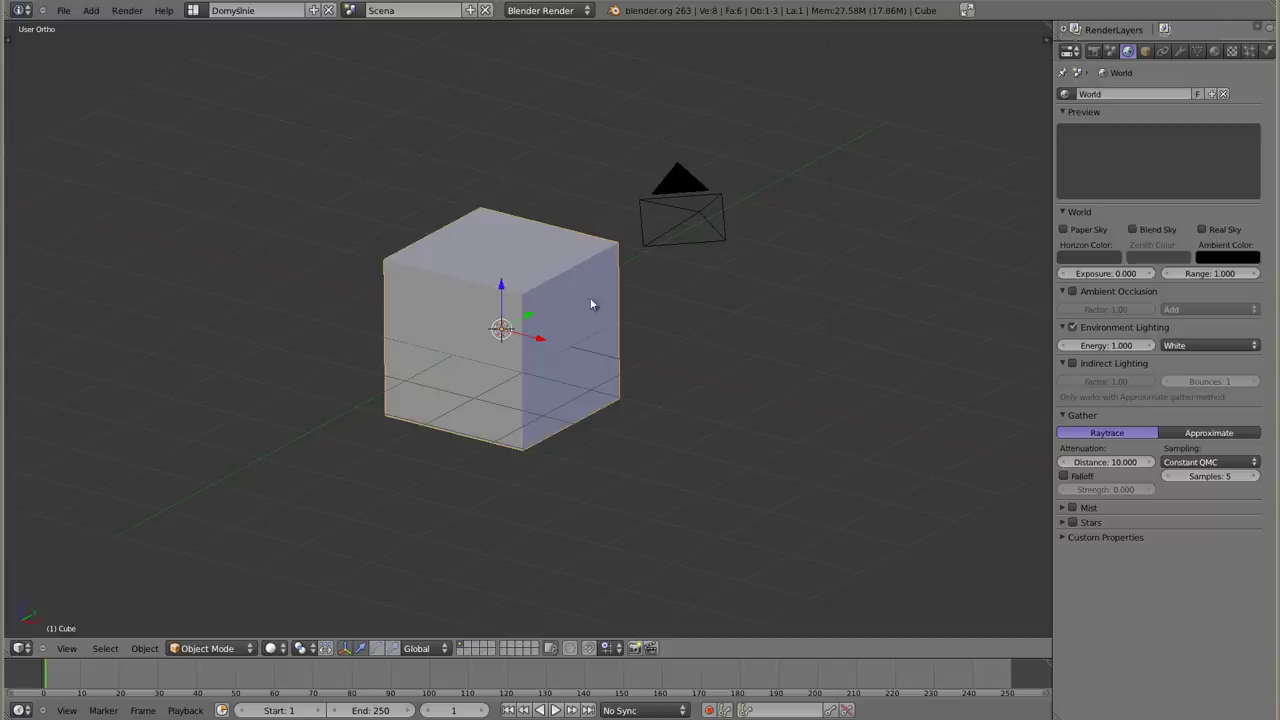
left_click(1214, 51)
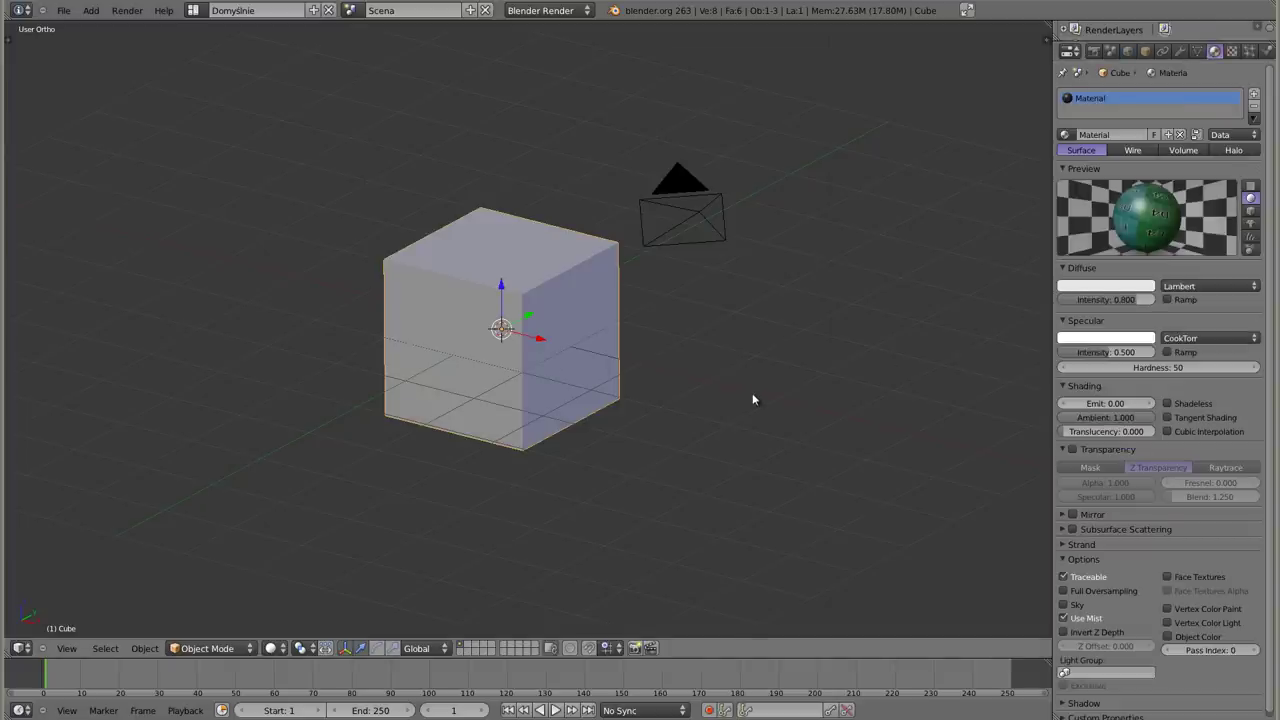
key("F12")
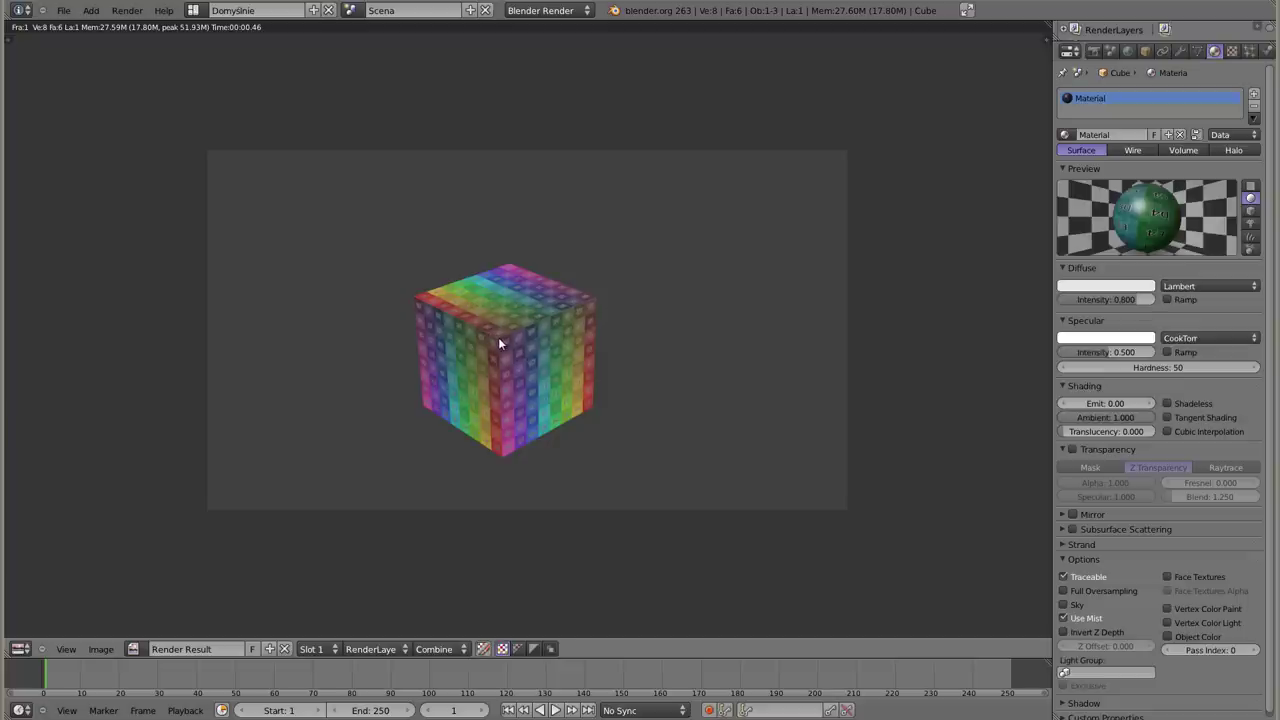
key("Escape")
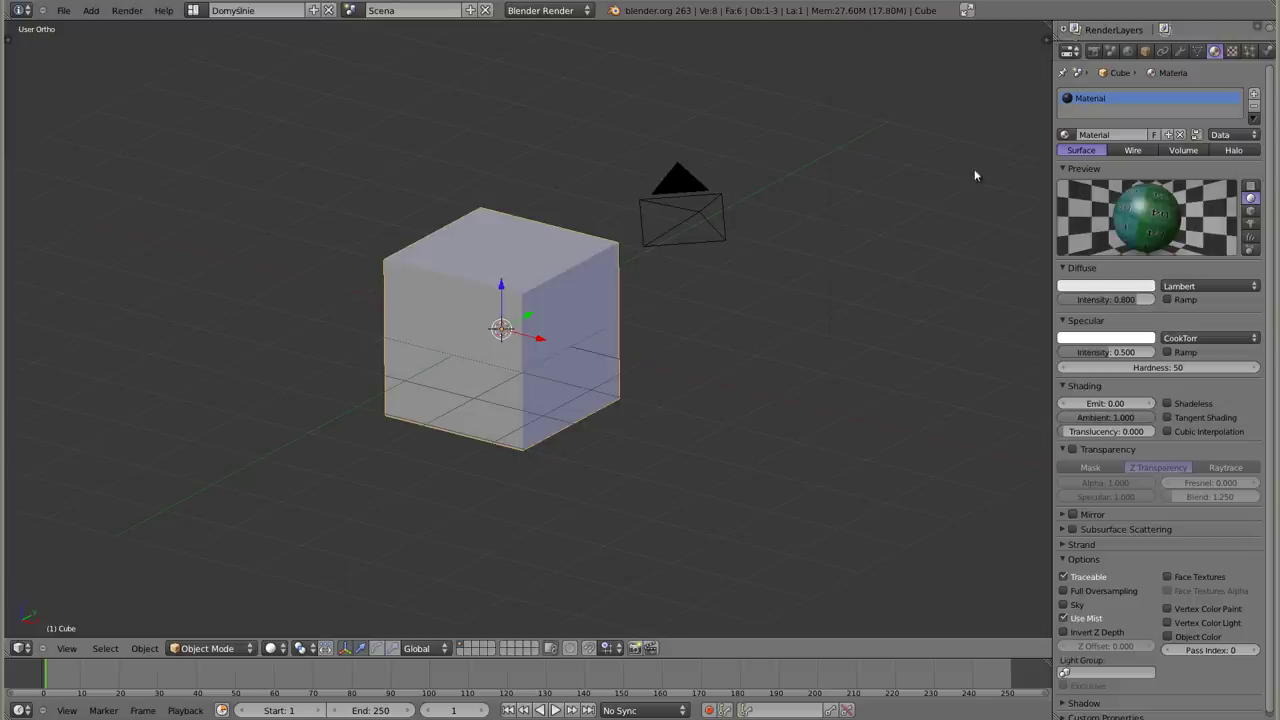
left_click(1094, 51)
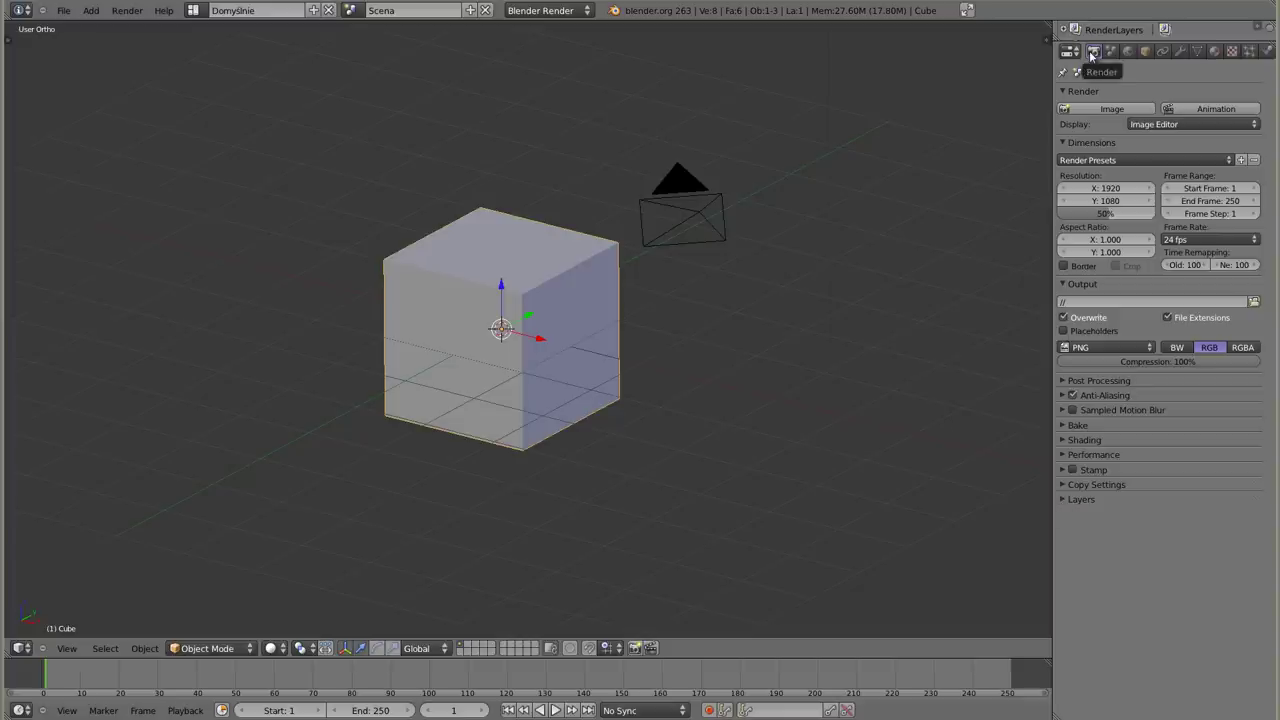
Enable the UV pass in the render layer settings
left_click(1072, 499)
scroll(1135, 553, "down", 3)
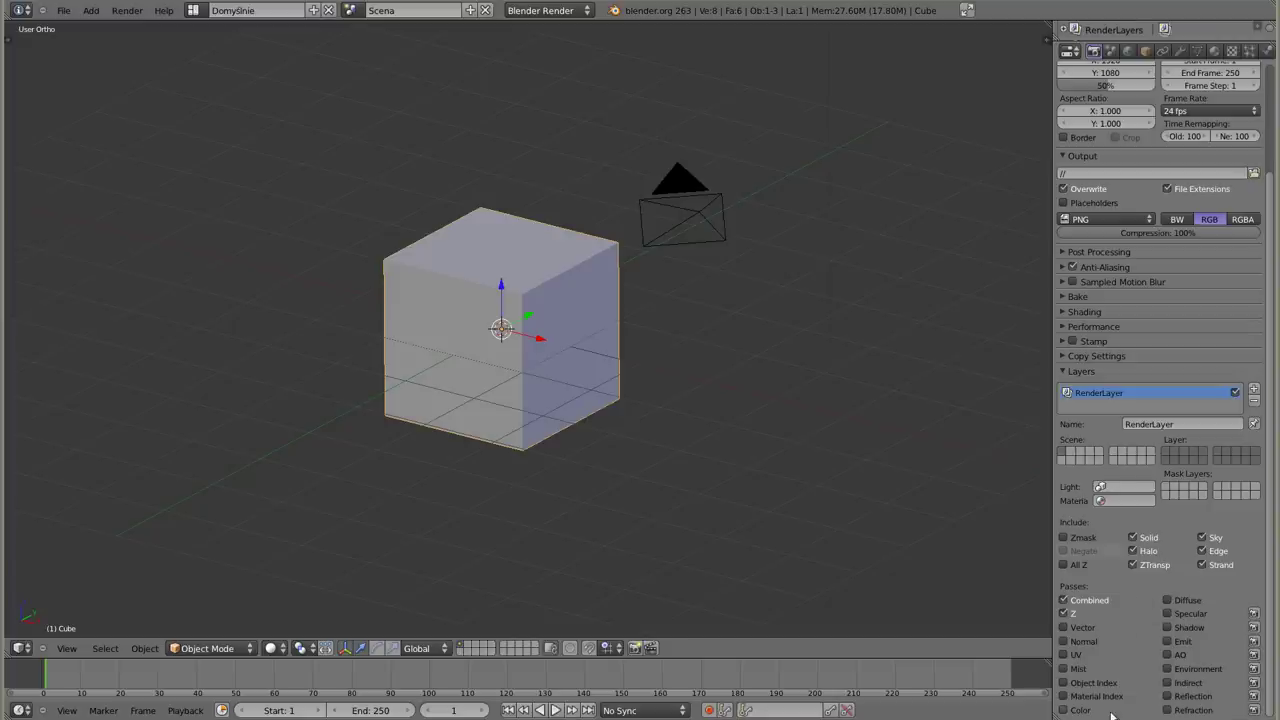
left_click(1063, 654)
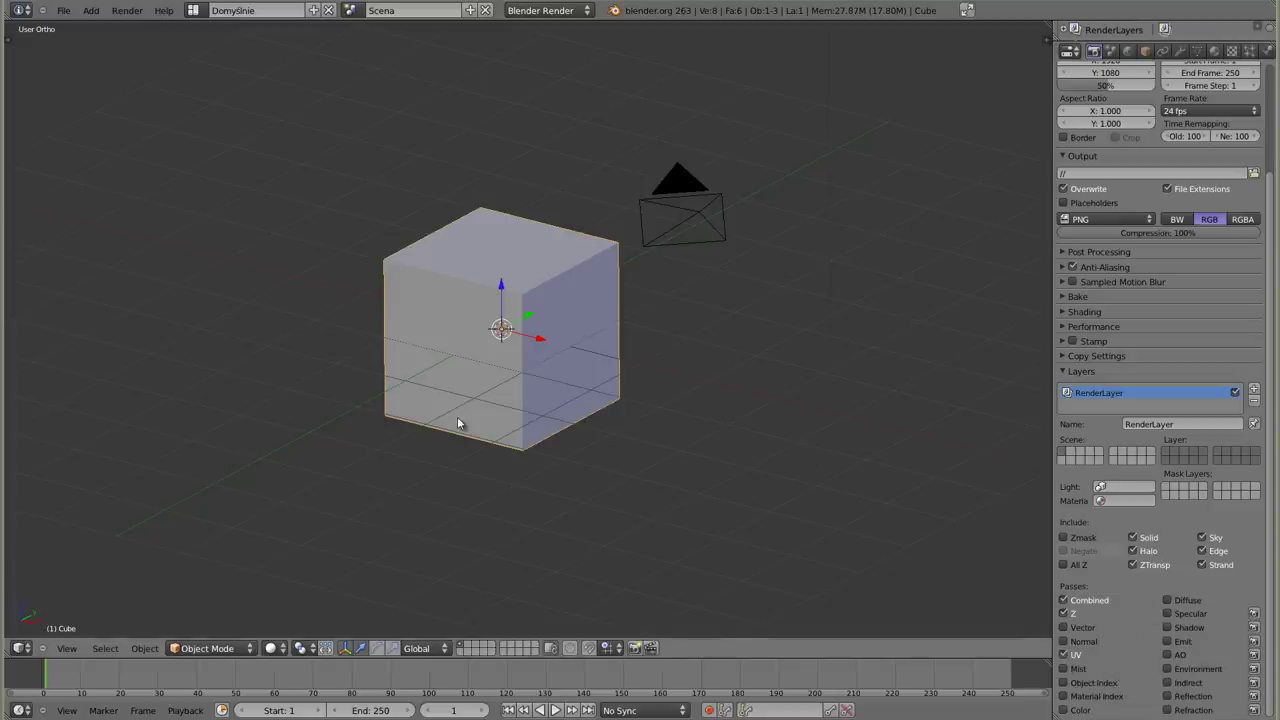
Turn on compositing nodes and arrange the Render Layers and Composite nodes
key("shift+F3")
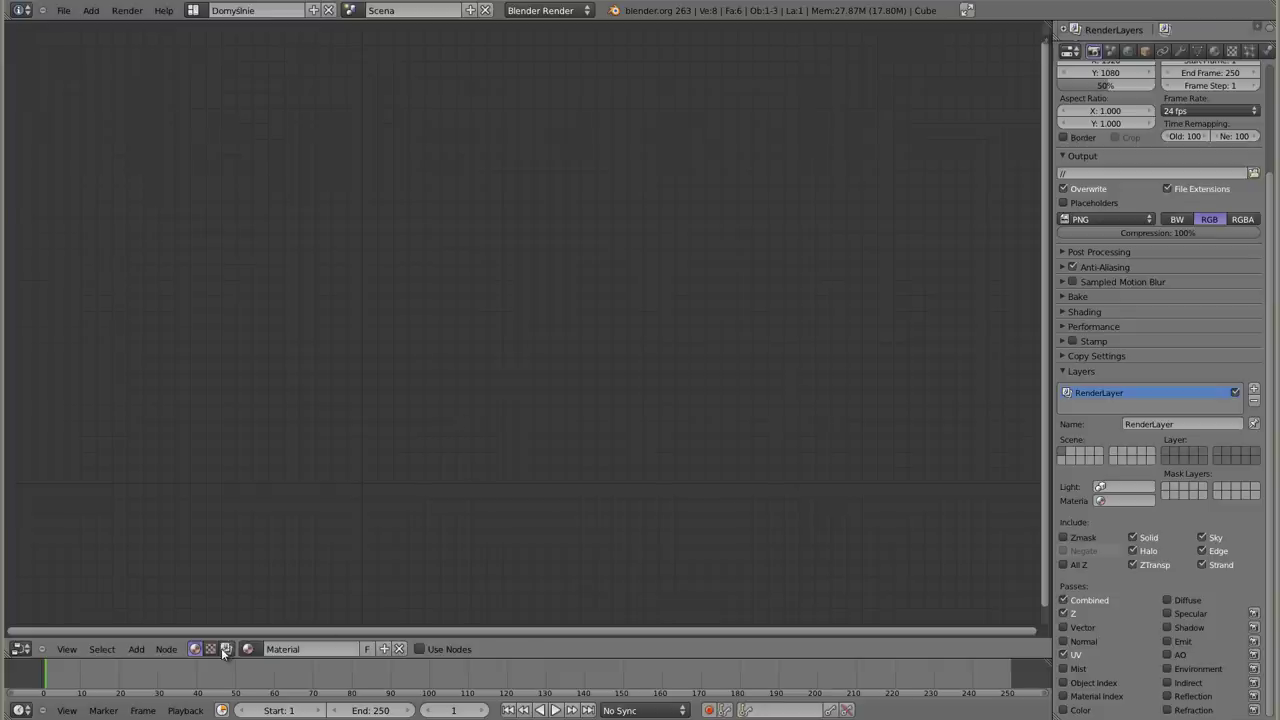
left_click(227, 650)
left_click(256, 652)
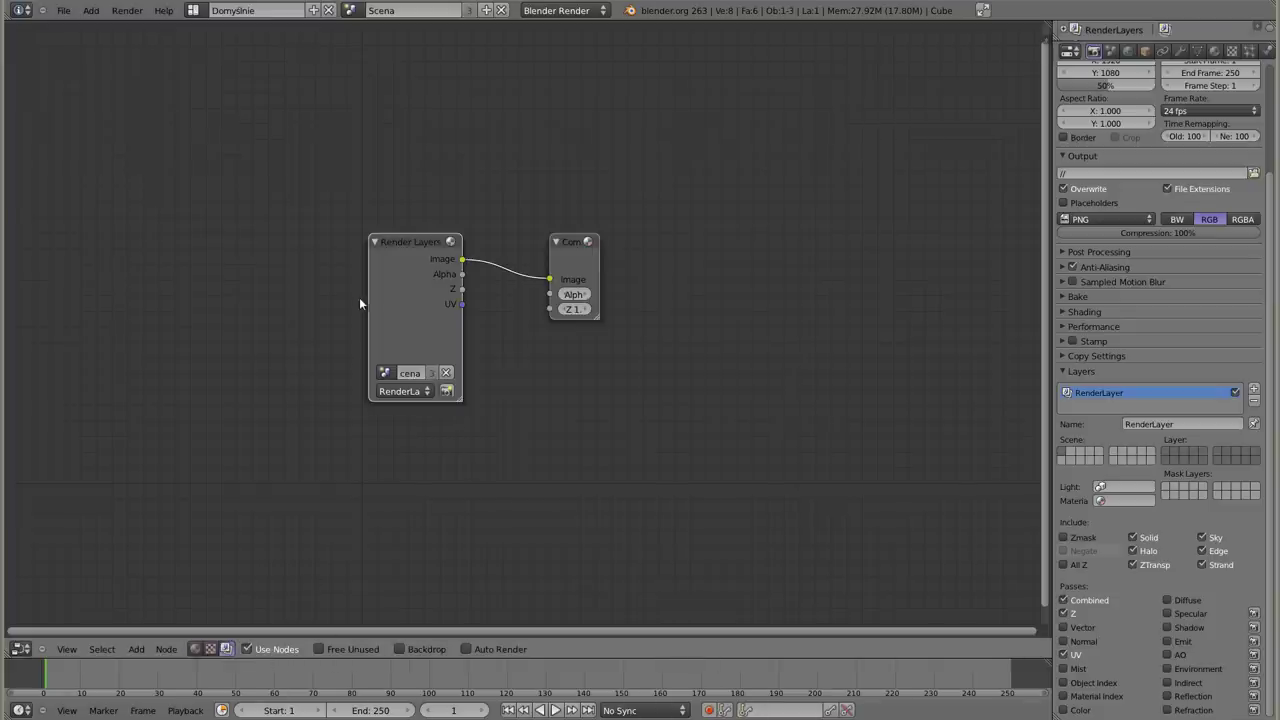
left_click_drag(413, 241, 261, 139)
left_click_drag(572, 242, 788, 172)
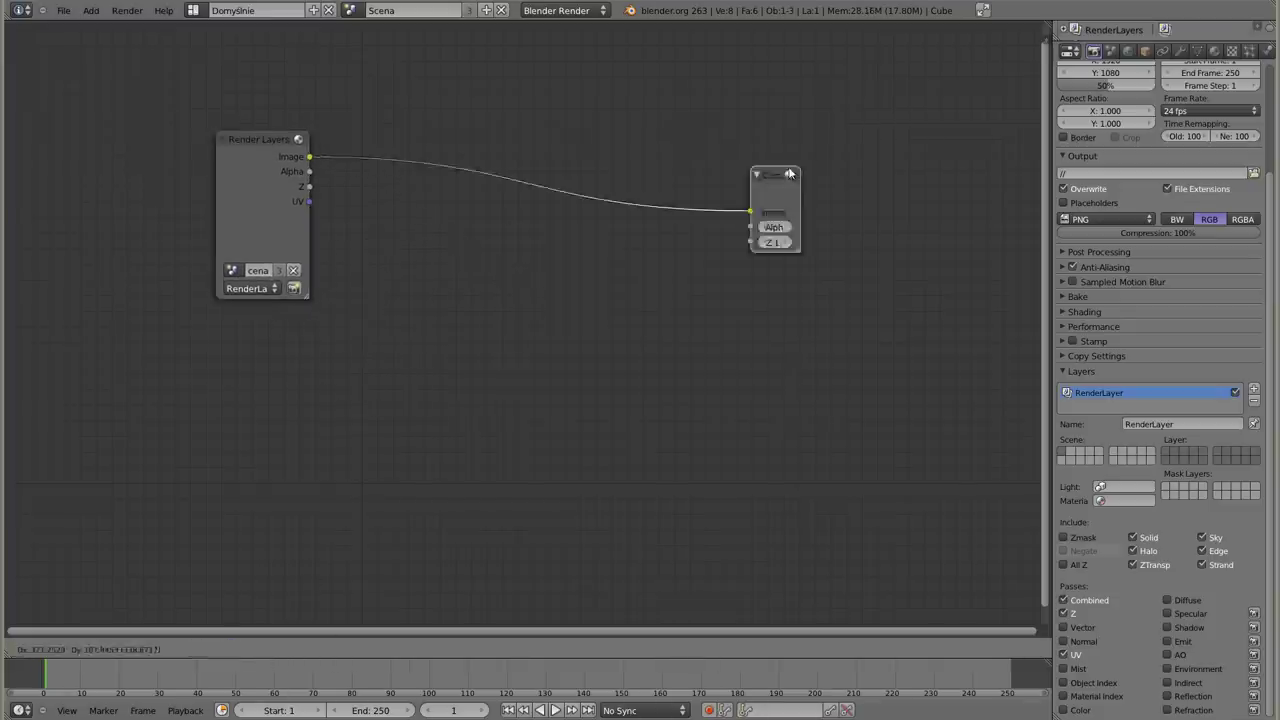
key("F12")
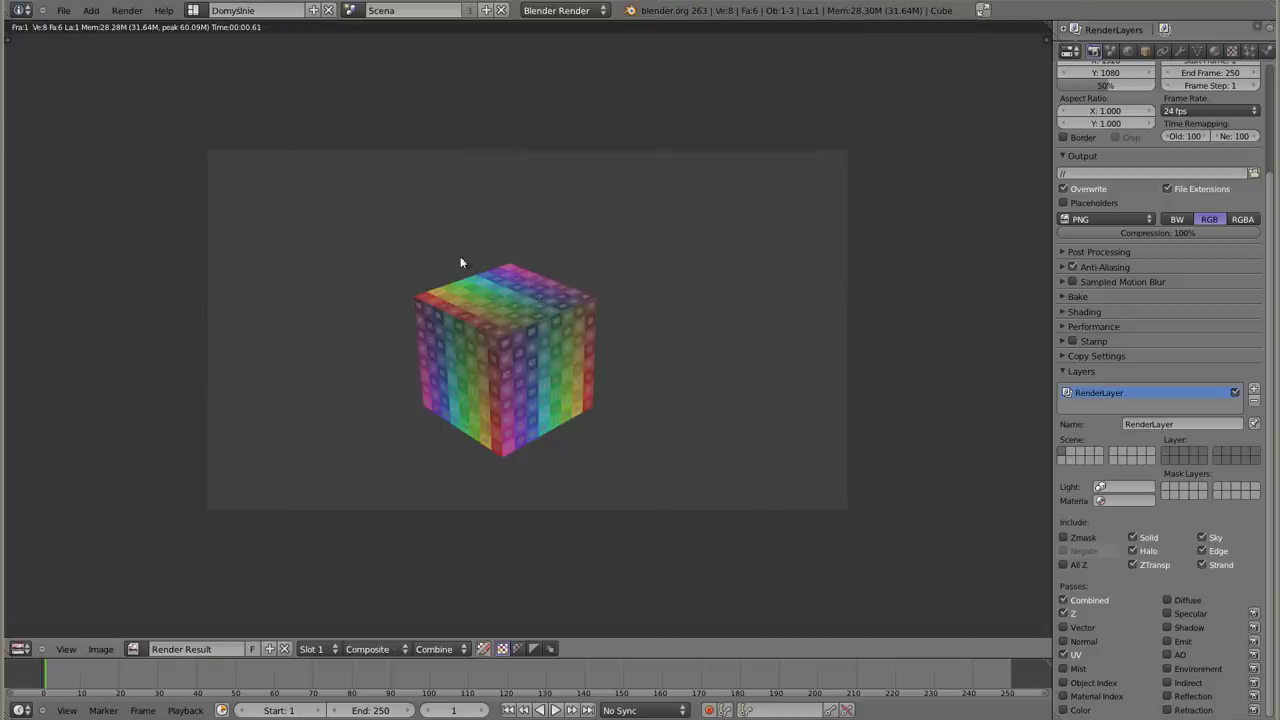
key("Escape")
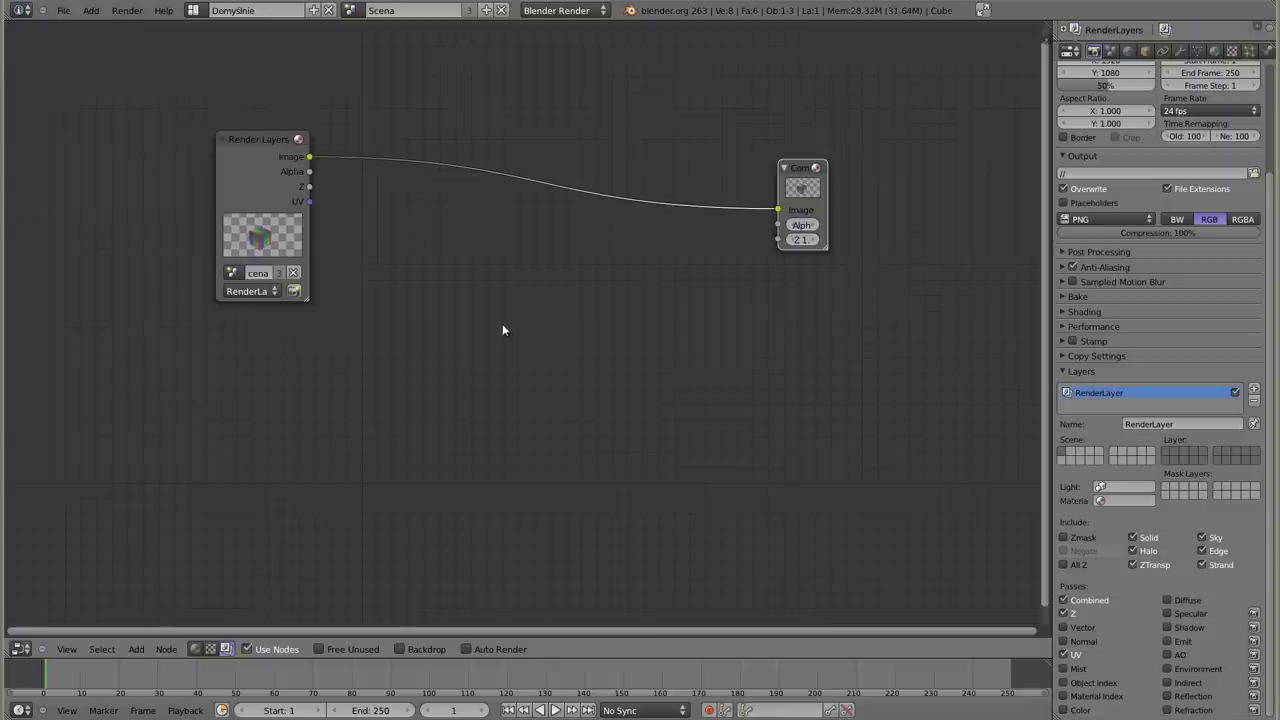
left_click_drag(257, 136, 208, 118)
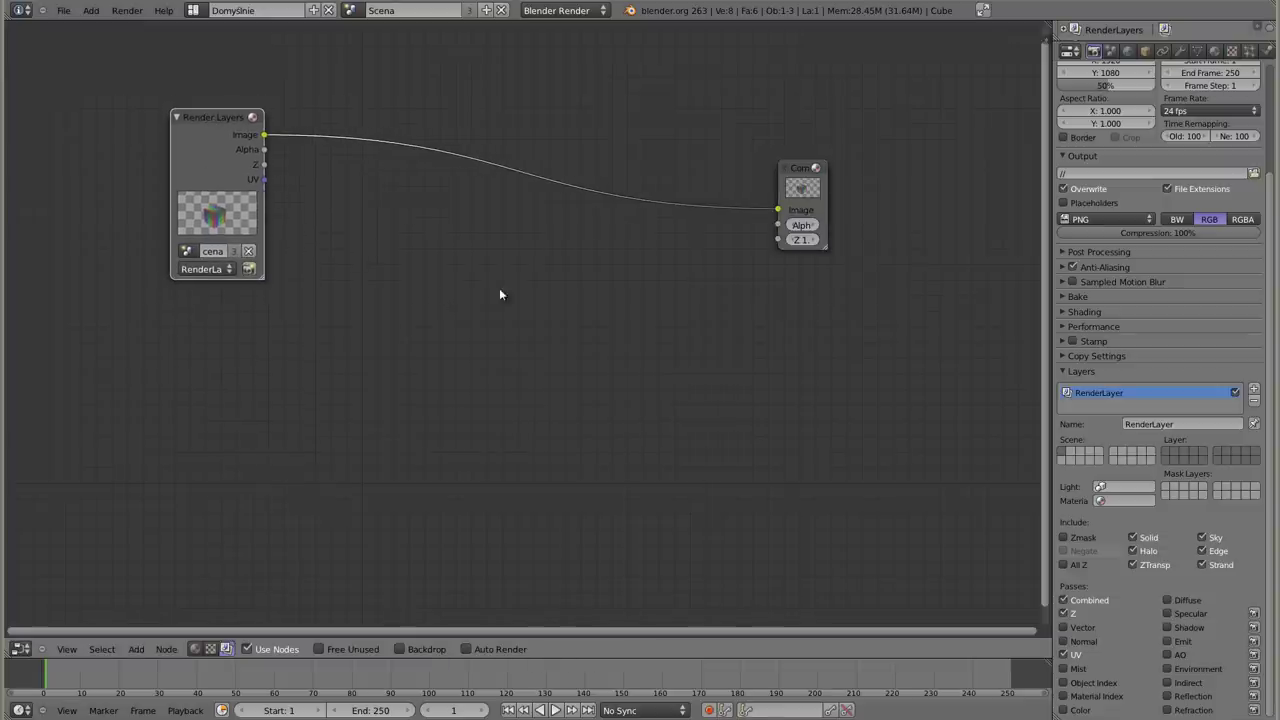
Add a Viewer node and connect the Render Layers UV pass to it
key("shift+a")
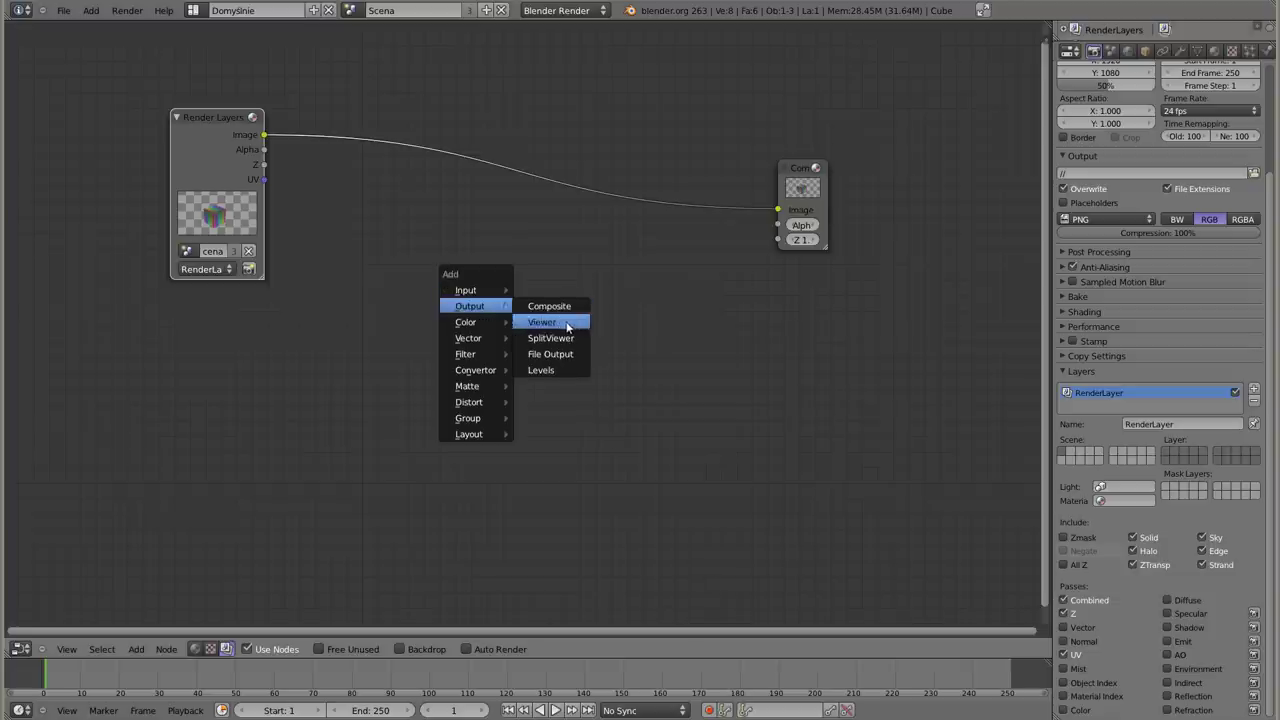
left_click(567, 326)
left_click(401, 297)
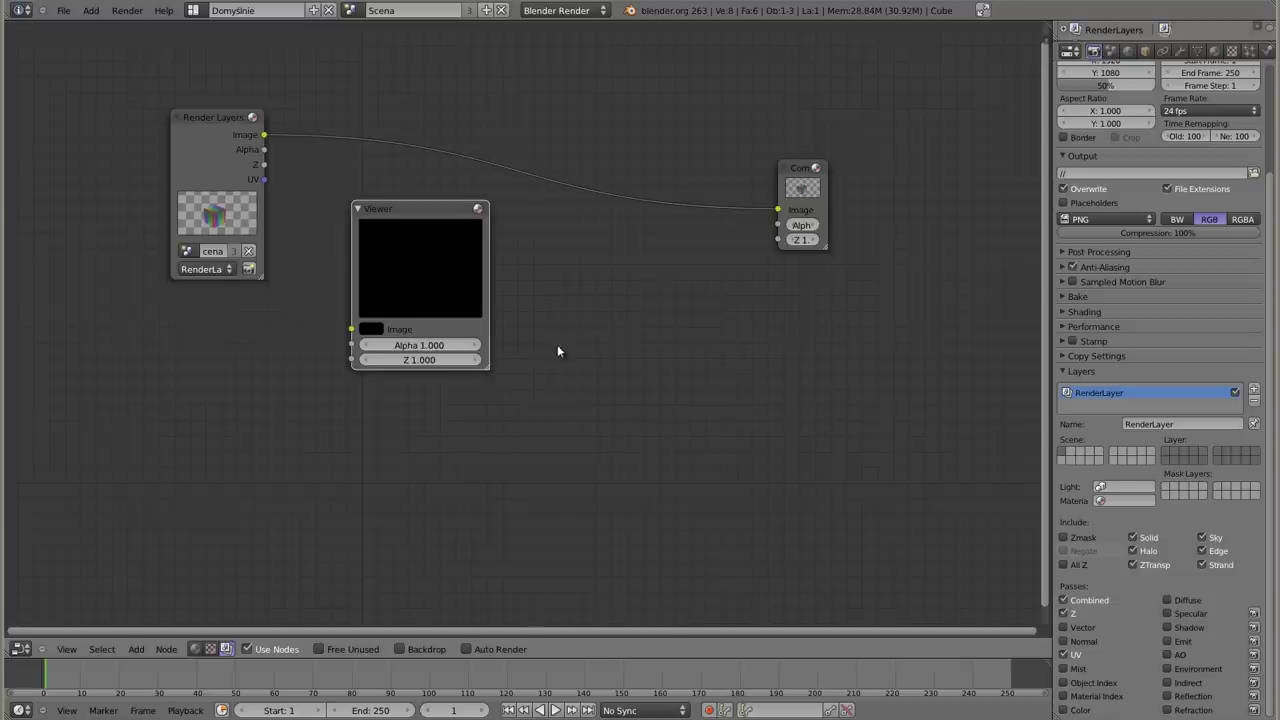
left_click_drag(264, 179, 351, 329)
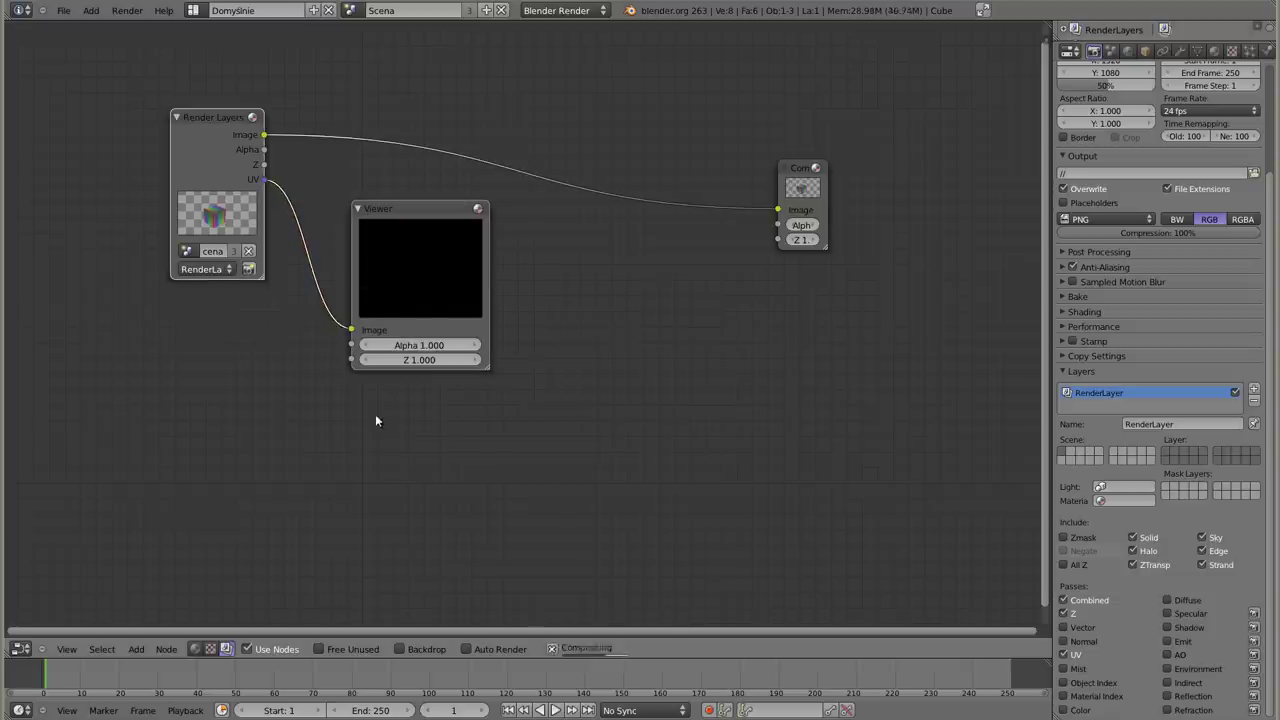
Reposition the Viewer and Render Layers nodes into a tidier layout
left_click_drag(414, 205, 518, 262)
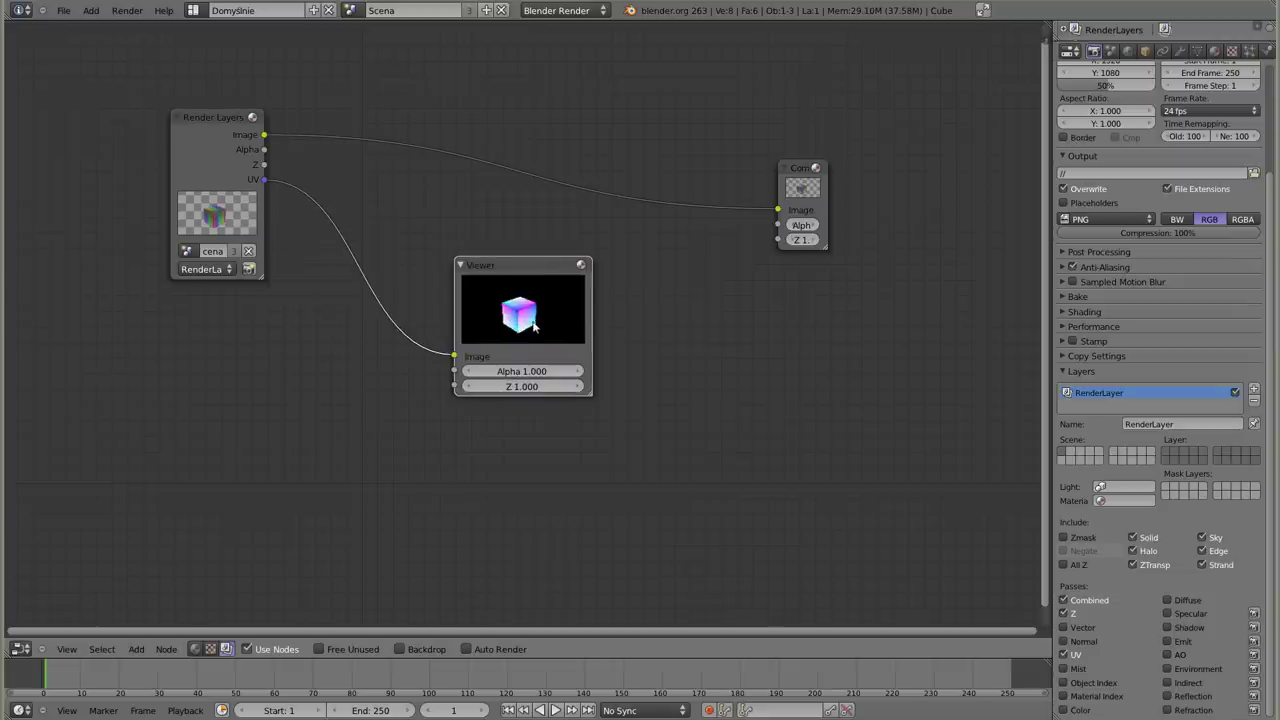
scroll(528, 320, "up", 1)
scroll(525, 324, "up", 2)
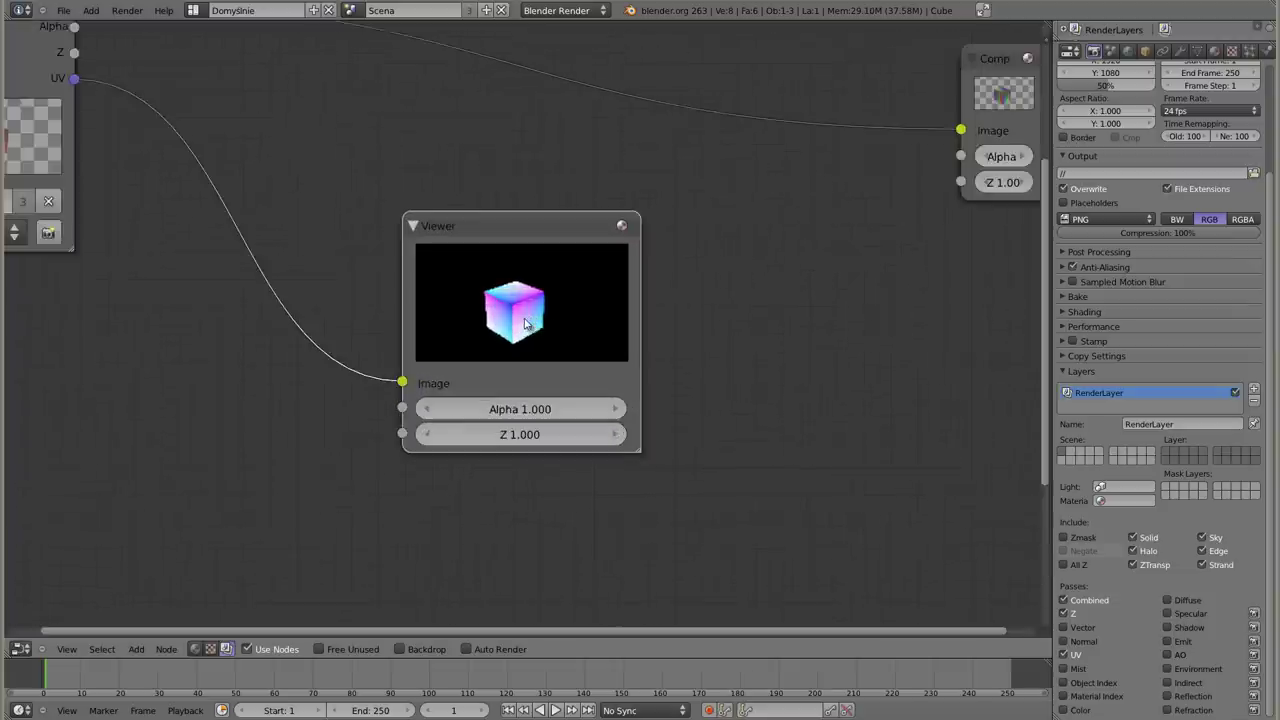
scroll(525, 324, "up", 1)
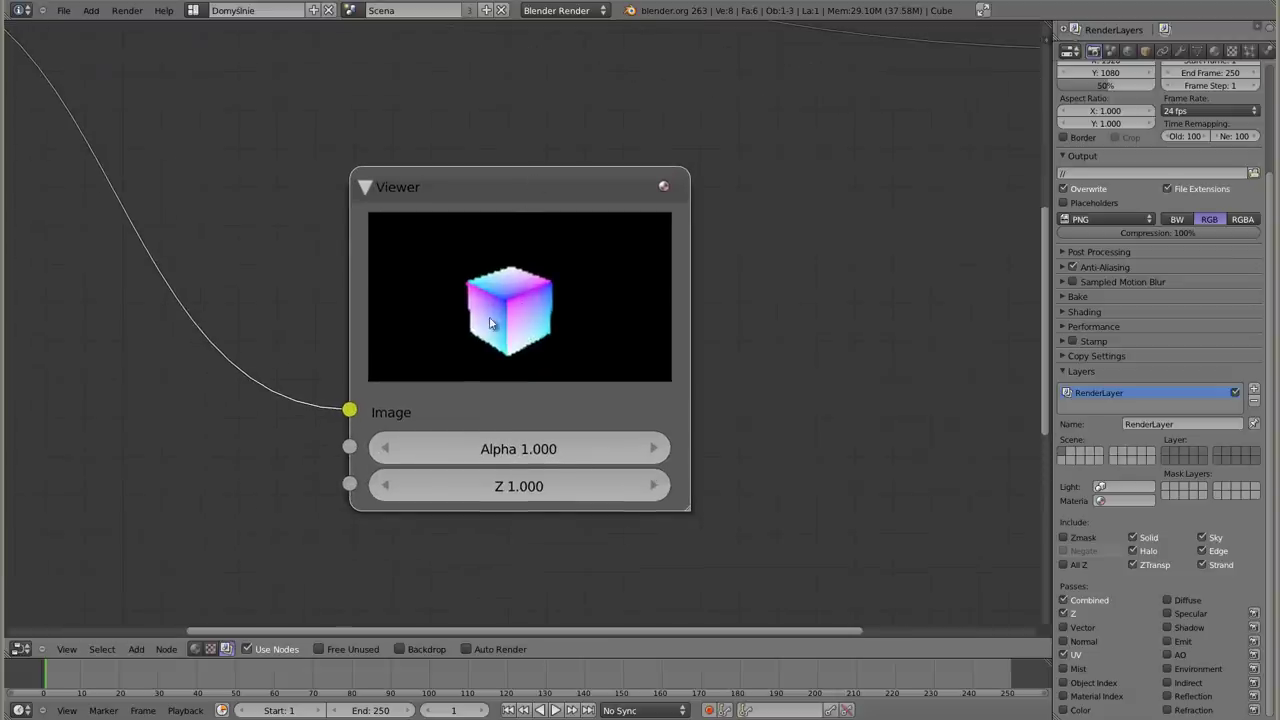
scroll(505, 325, "down", 4)
scroll(505, 320, "down", 1)
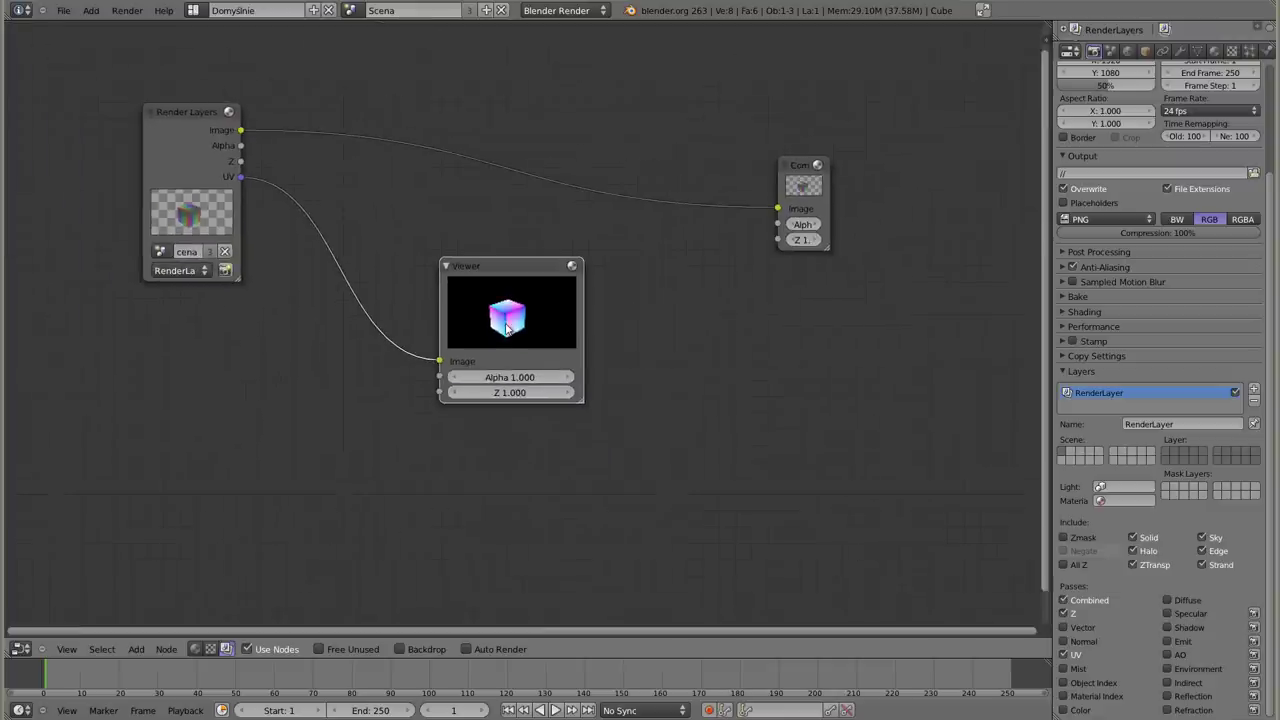
left_click_drag(510, 282, 417, 285)
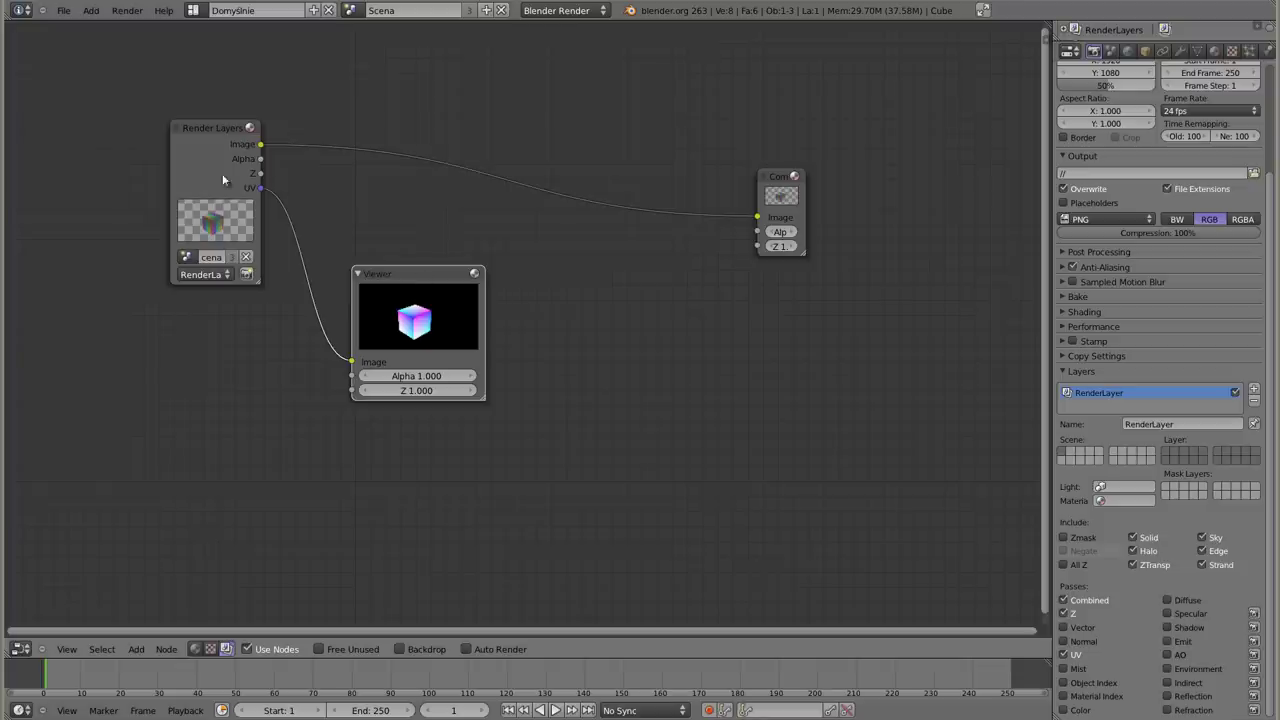
left_click_drag(212, 127, 173, 148)
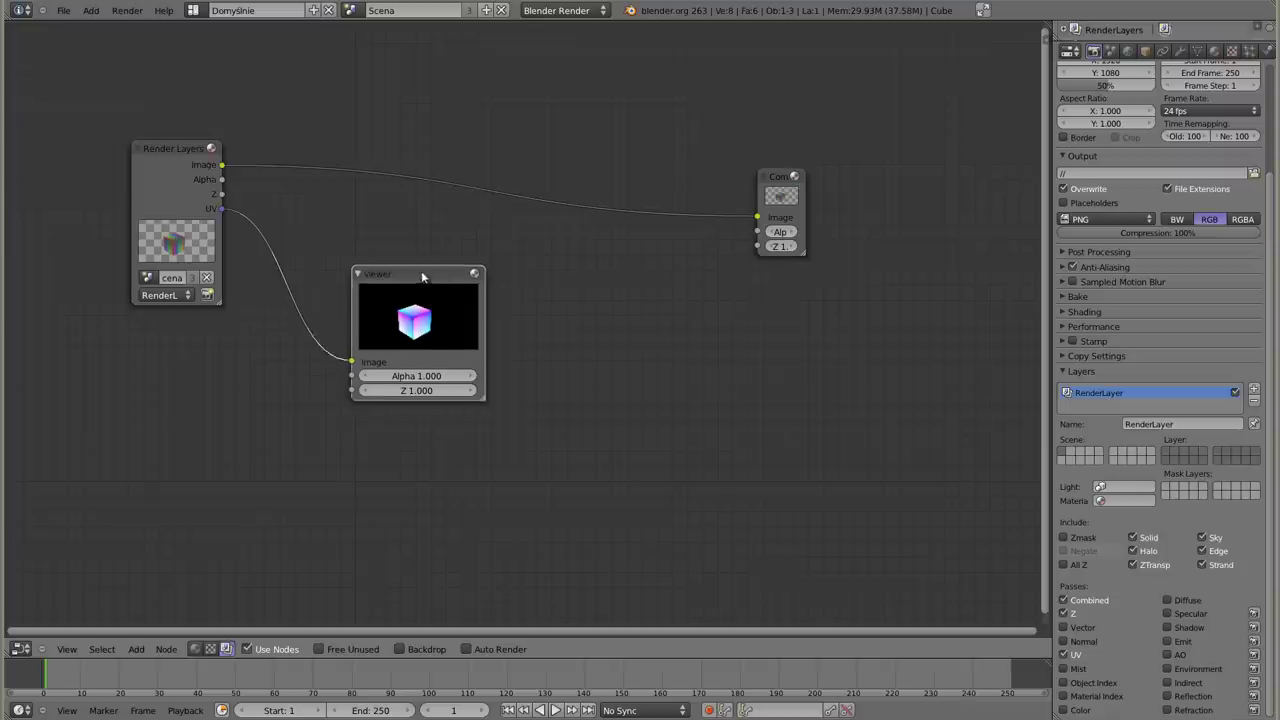
left_click_drag(455, 287, 531, 289)
Add an Image input node loaded with WoodFine0018_L.jpg from the TEX bookmark's wood folder
key("shift+a")
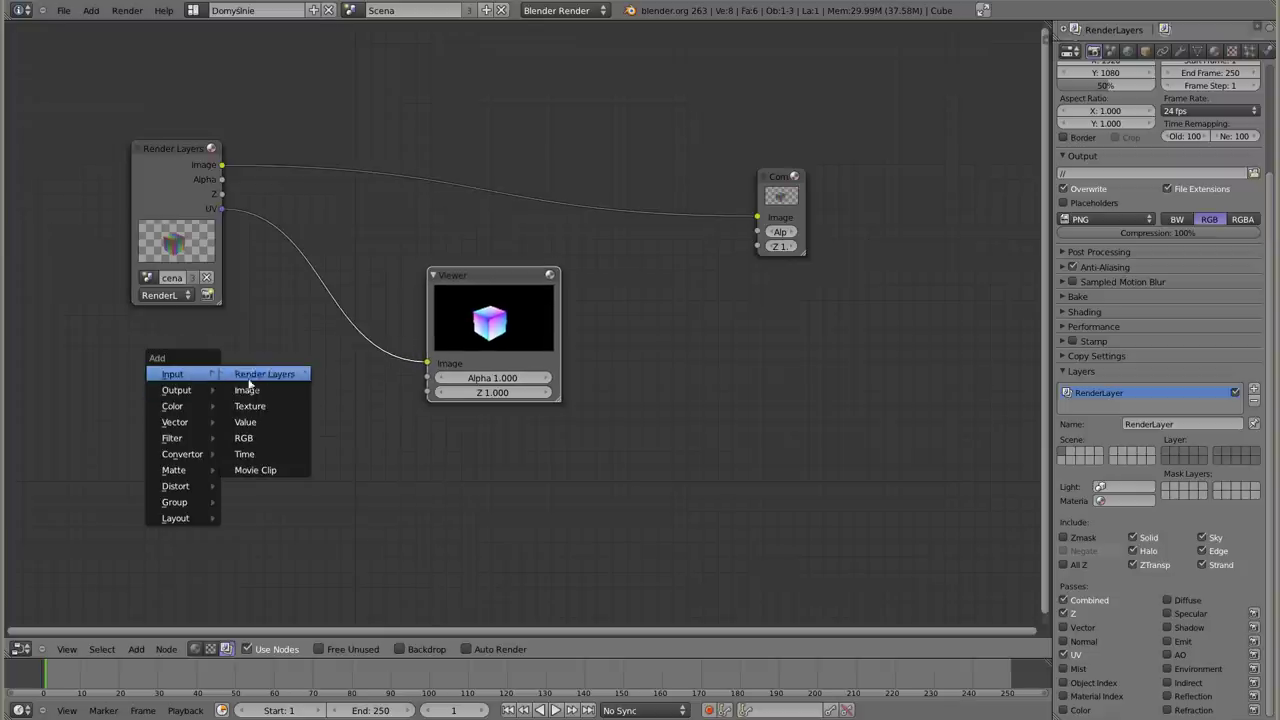
left_click(261, 399)
left_click(302, 451)
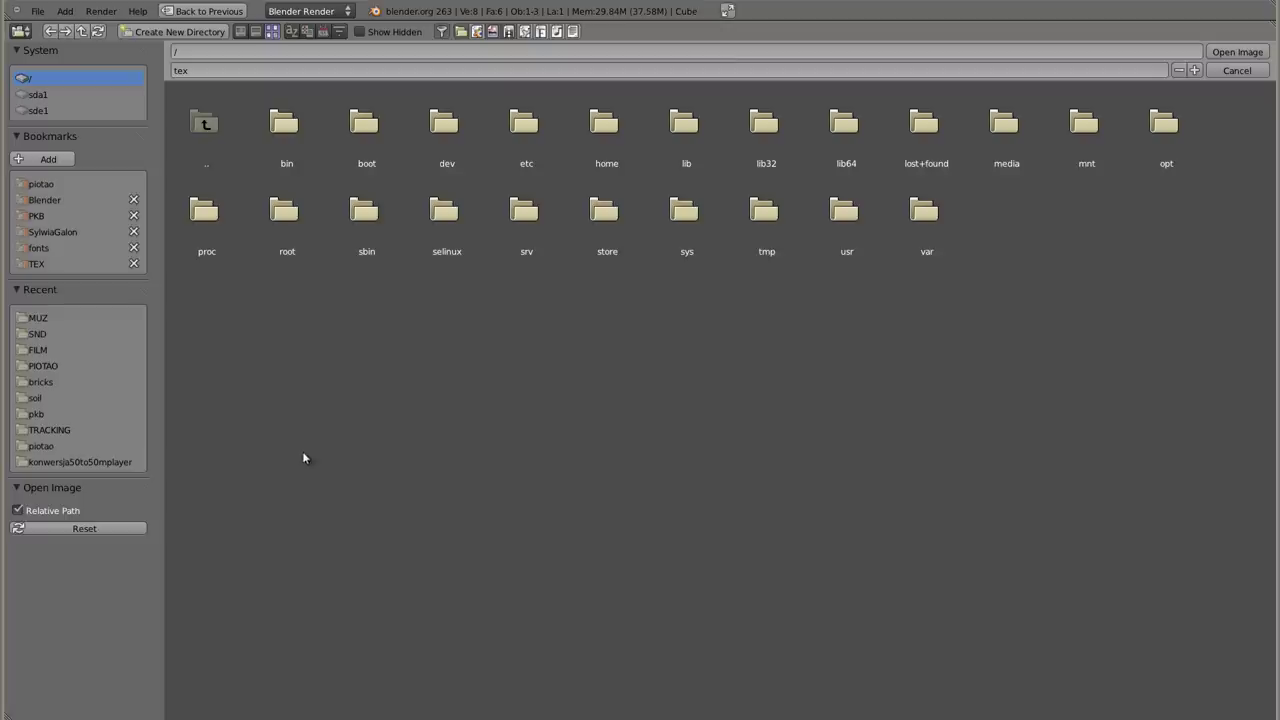
left_click(38, 264)
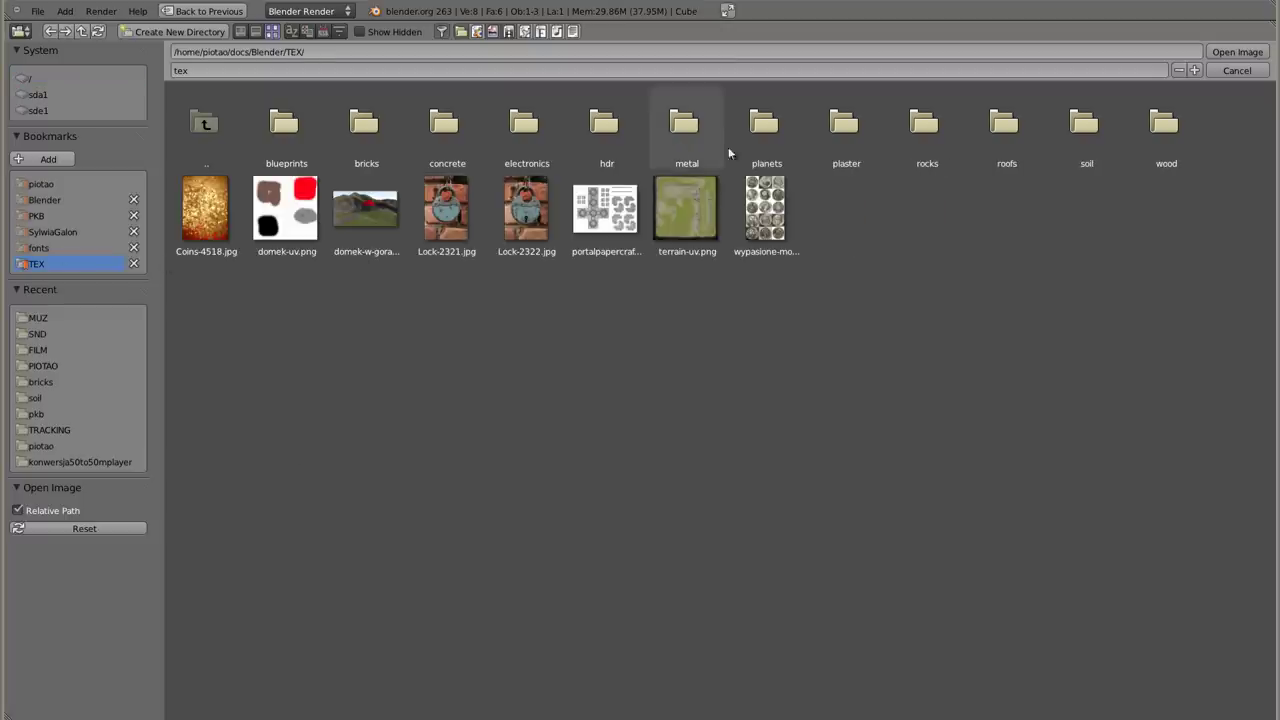
left_click(1162, 125)
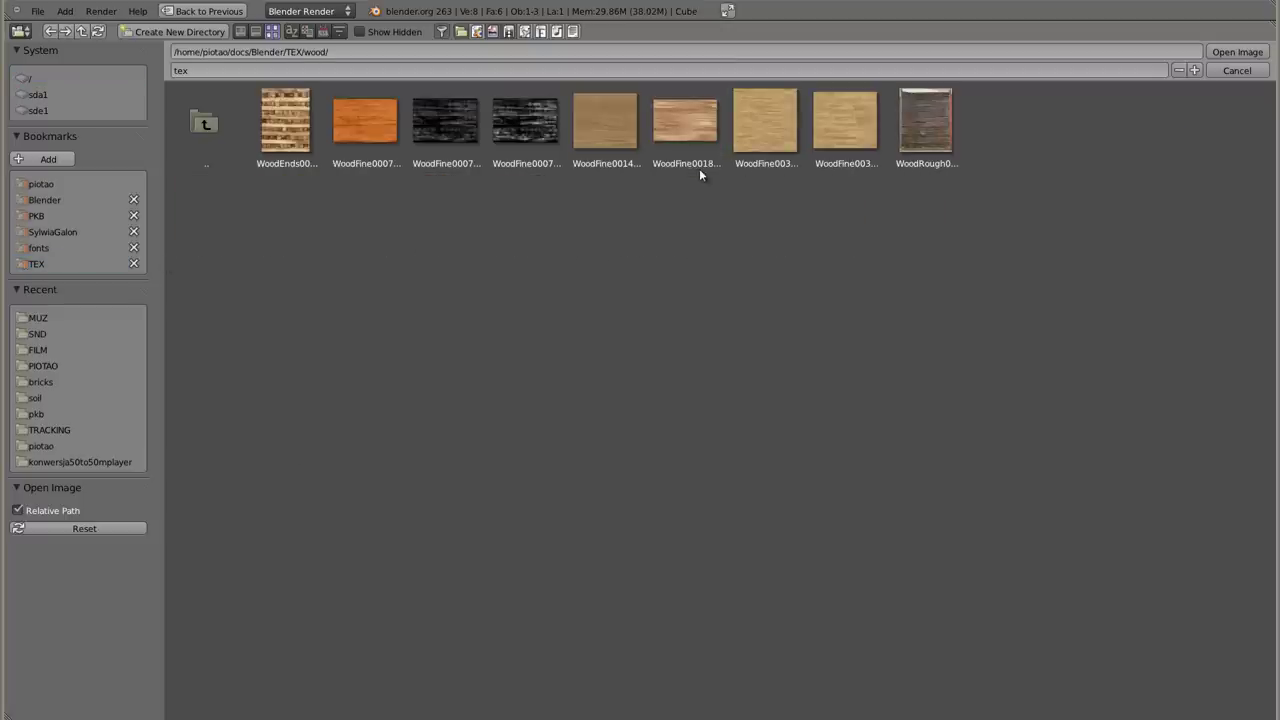
left_click(693, 121)
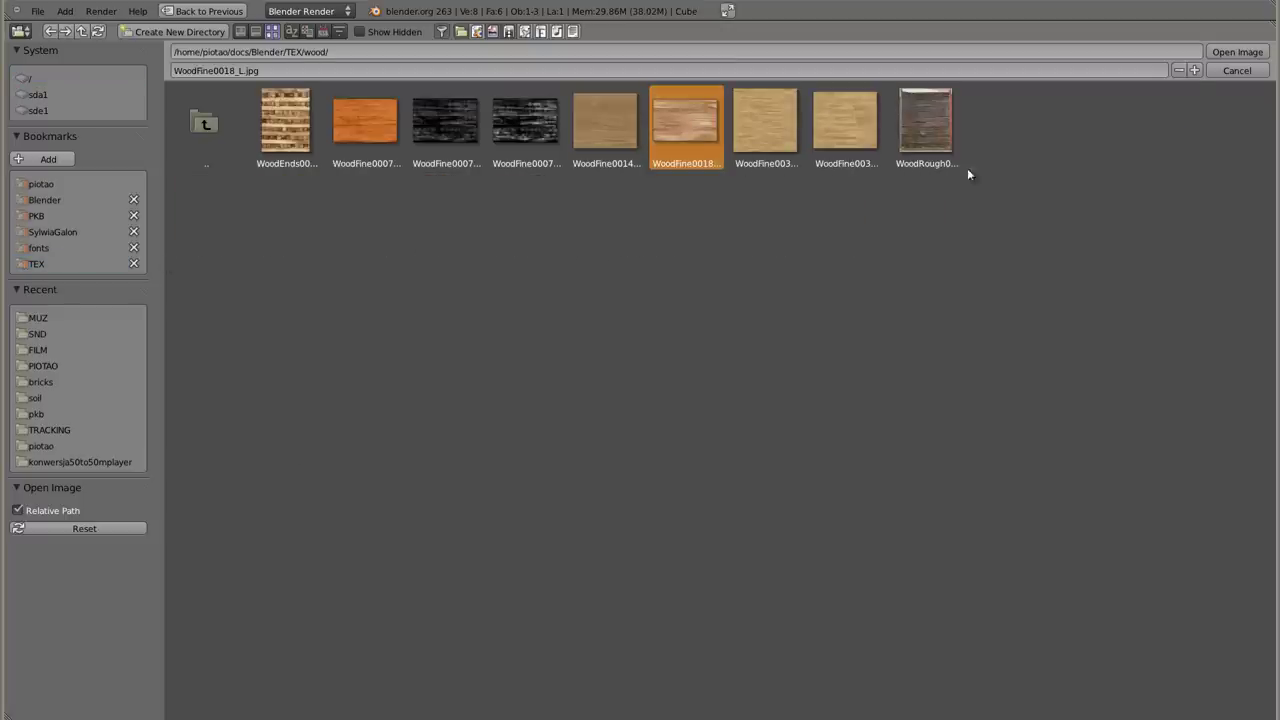
left_click(1237, 52)
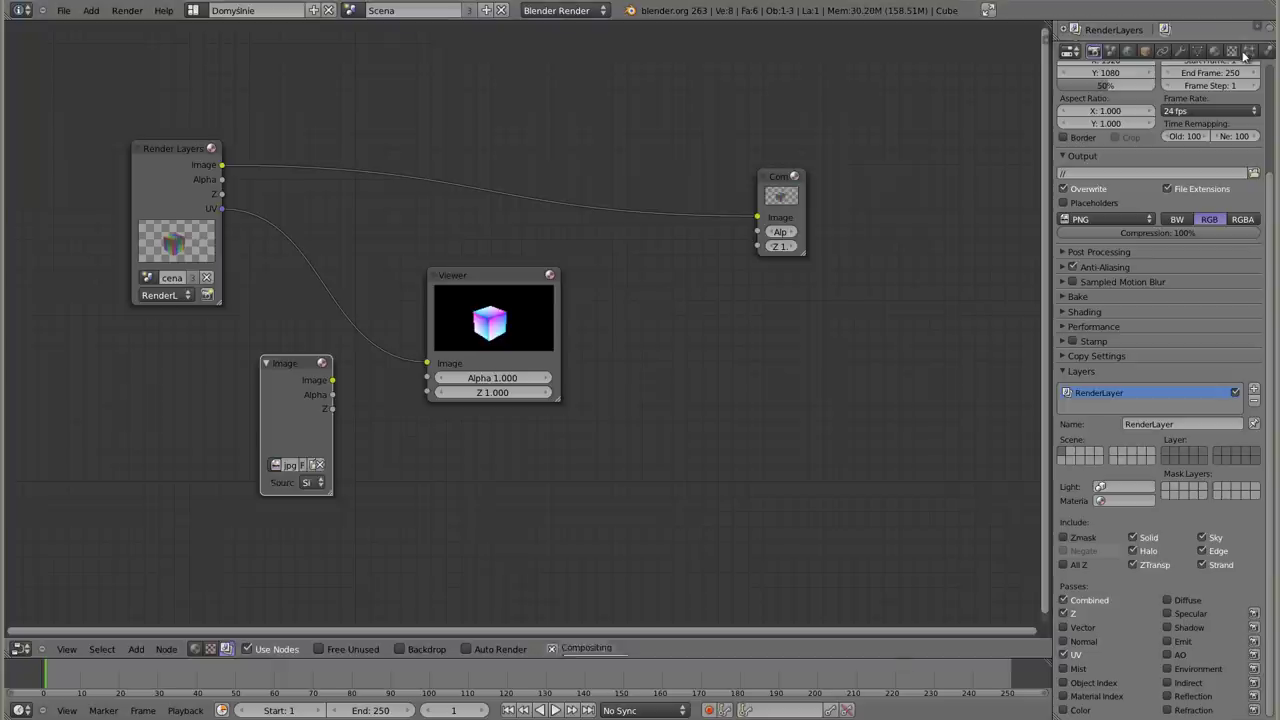
Connect the wood image to the Viewer and turn on the Backdrop
left_click(294, 363, "ctrl+shift")
left_click(556, 408)
left_click_drag(502, 277, 764, 322)
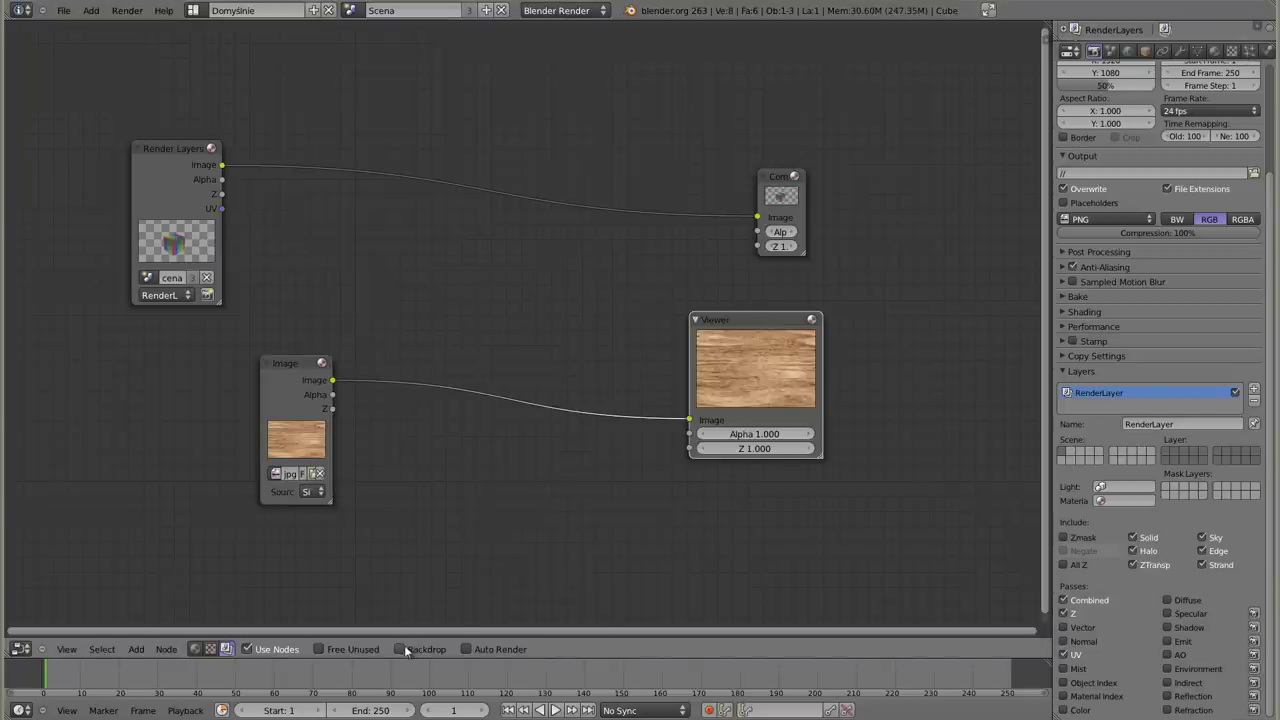
left_click(402, 649)
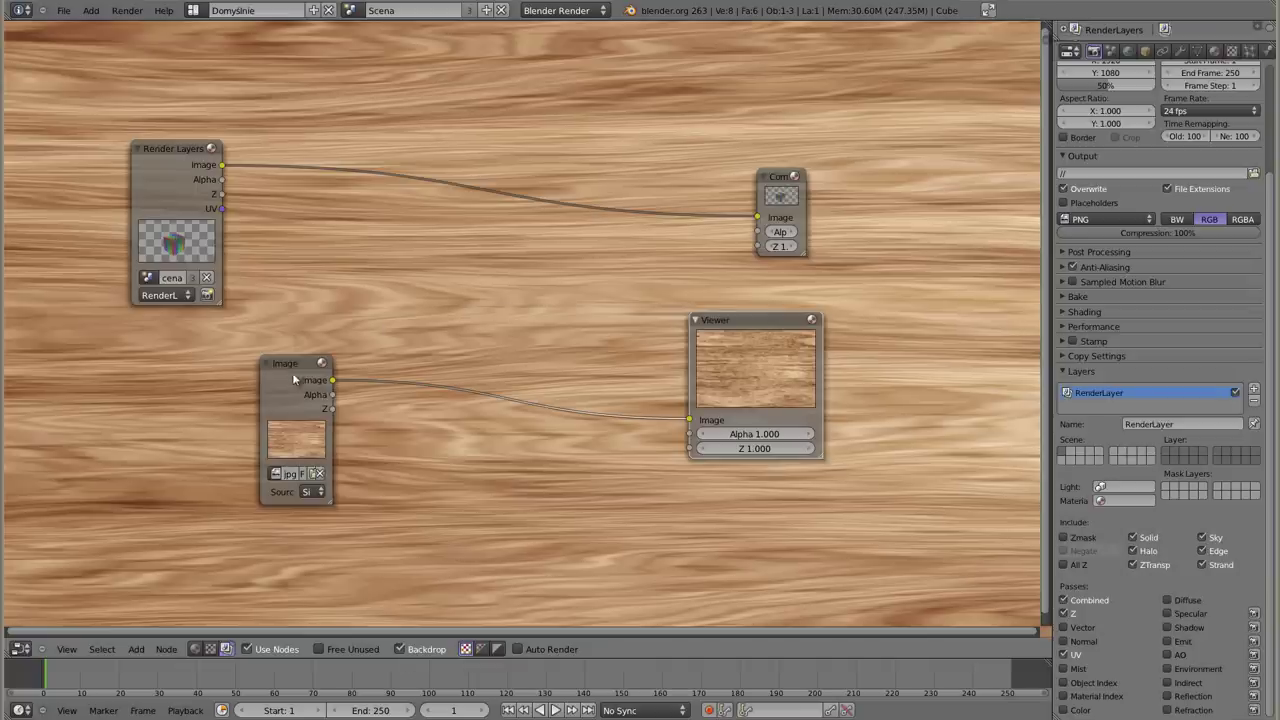
Move the Image node left and cut its link to the Viewer
left_click_drag(293, 379, 181, 381)
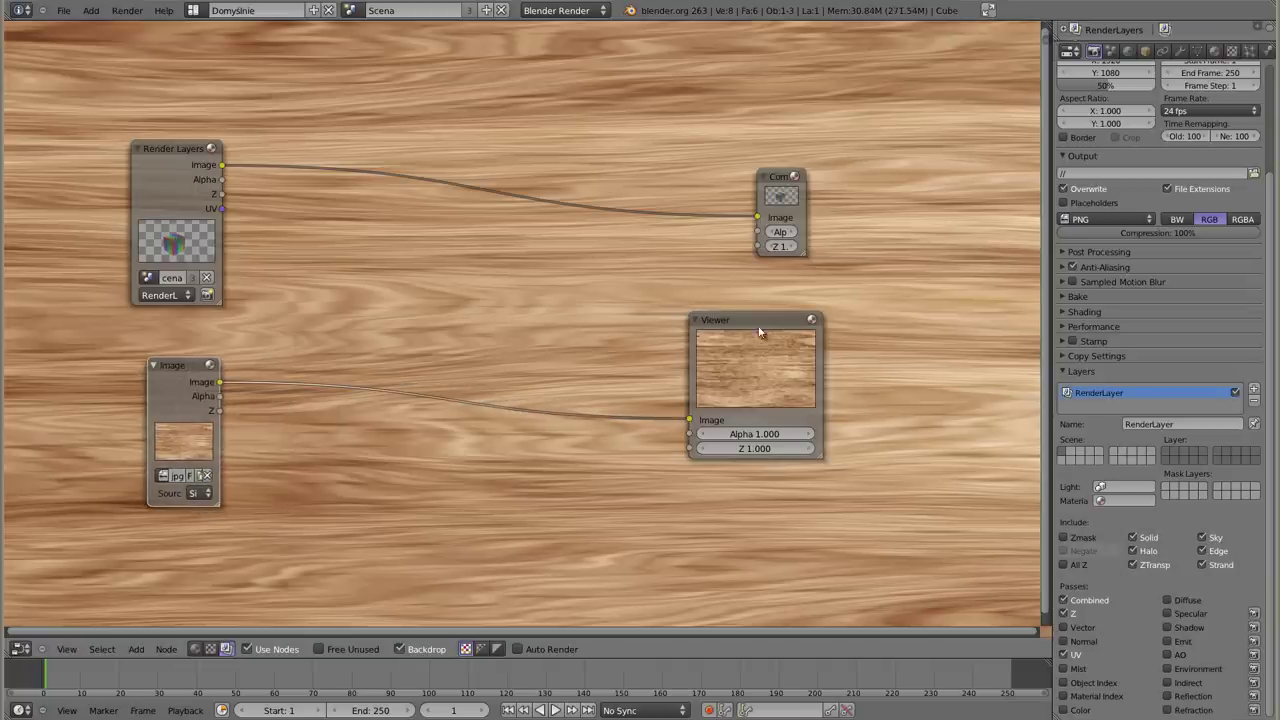
left_click_drag(760, 332, 750, 330, "alt")
key("shift+a")
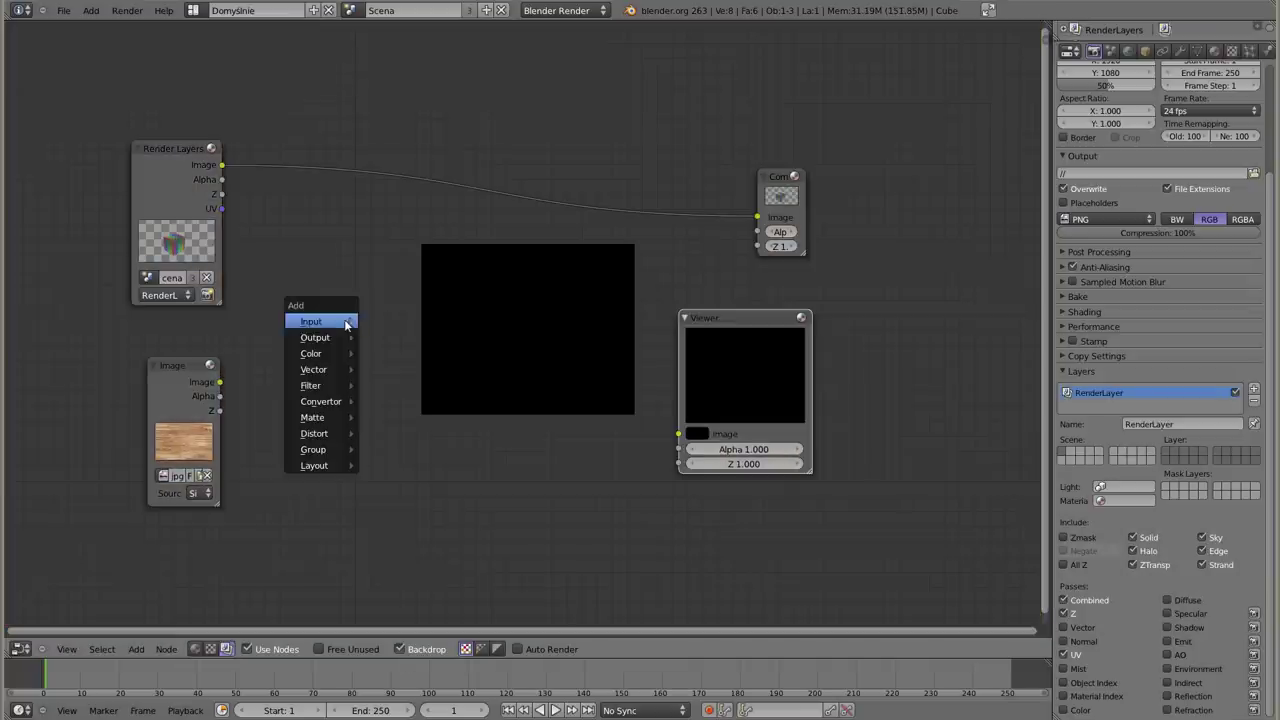
mouse_move(314, 433)
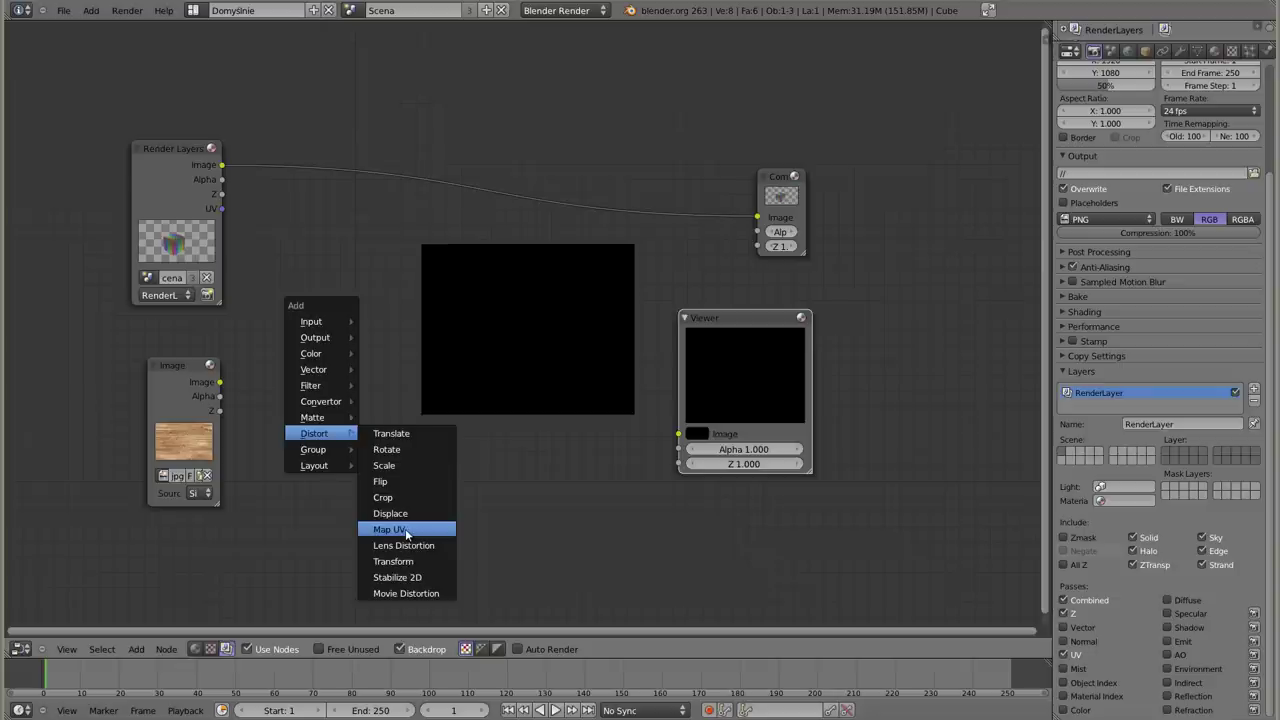
Add a Map UV node fed by the UV pass and the wood image
left_click(405, 528)
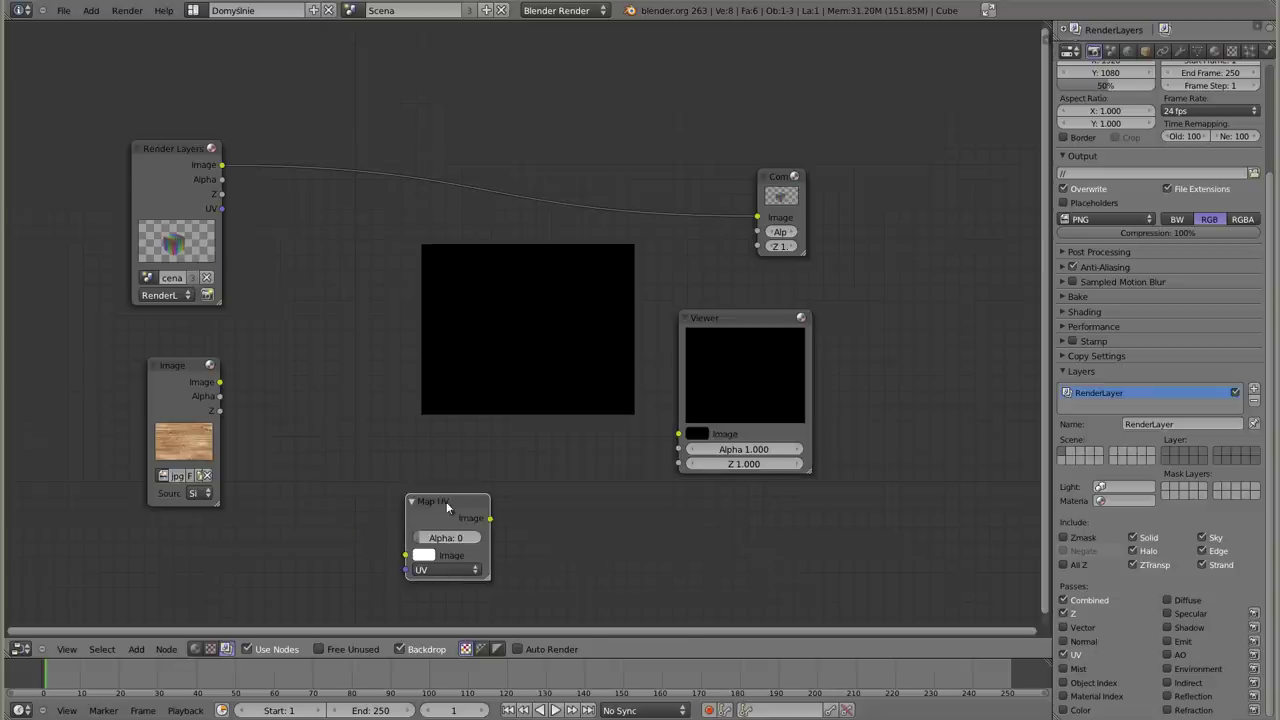
left_click(353, 257)
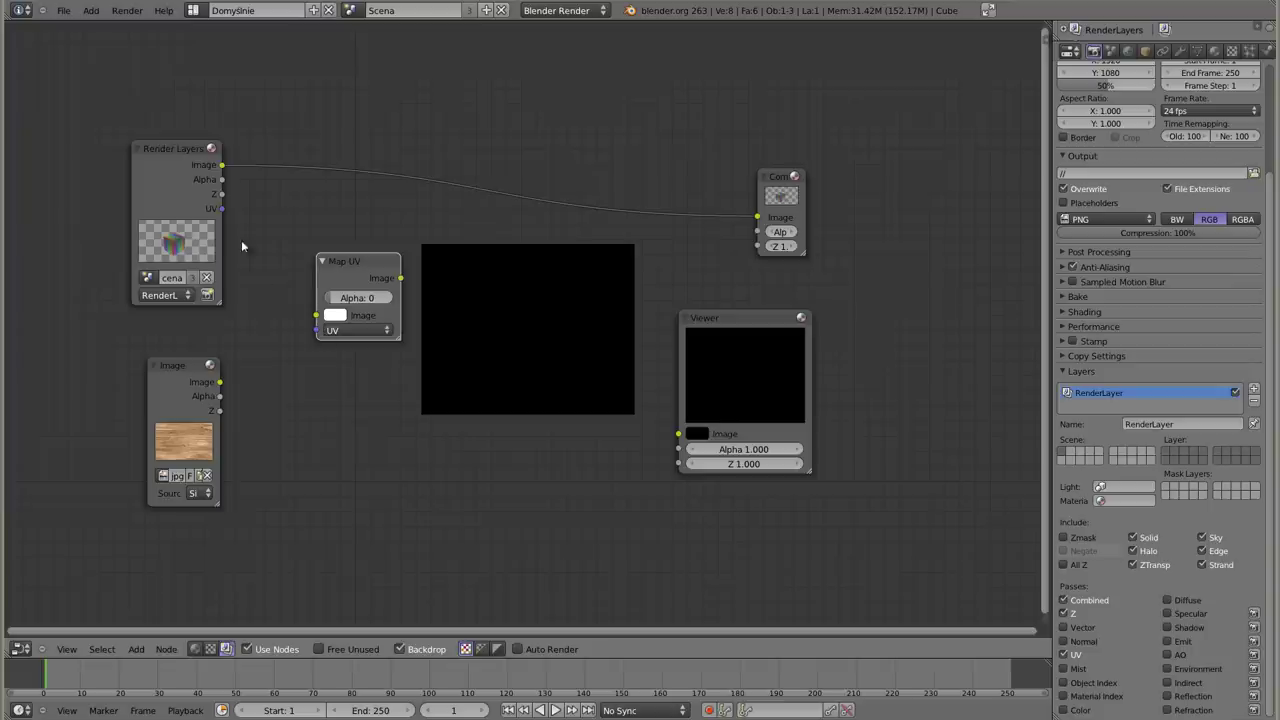
left_click_drag(221, 208, 316, 330)
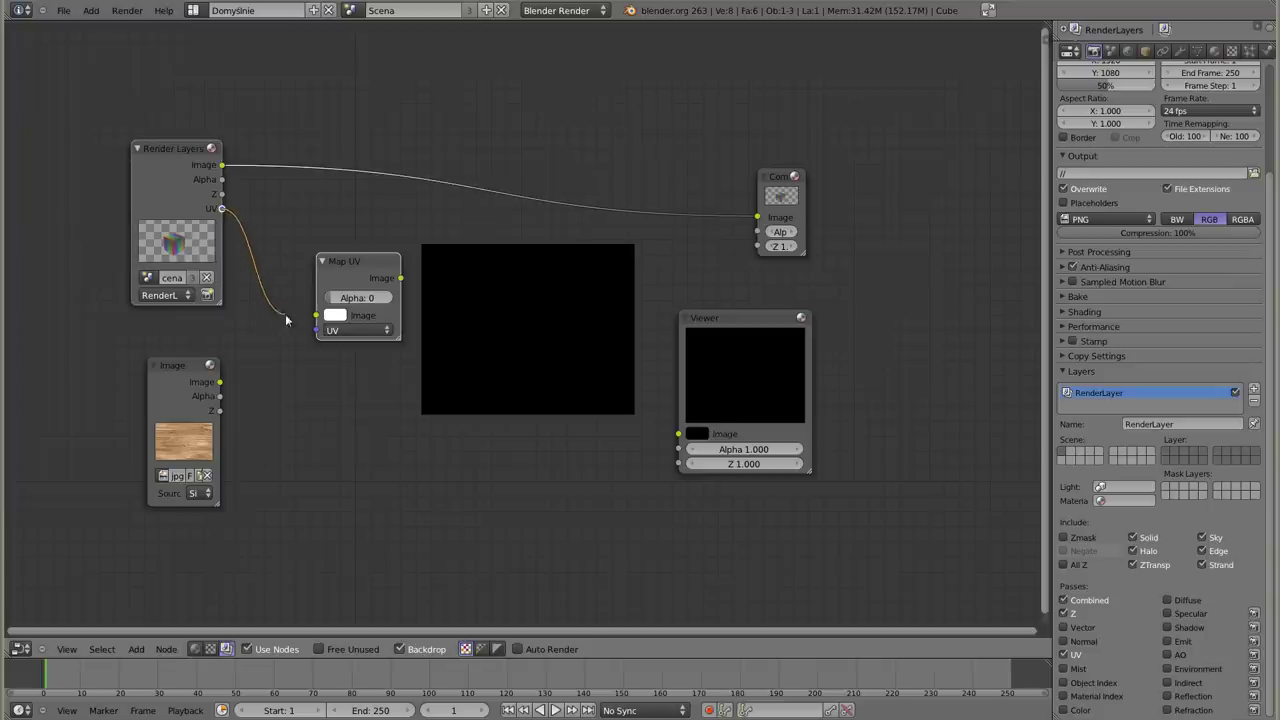
left_click_drag(220, 382, 312, 320)
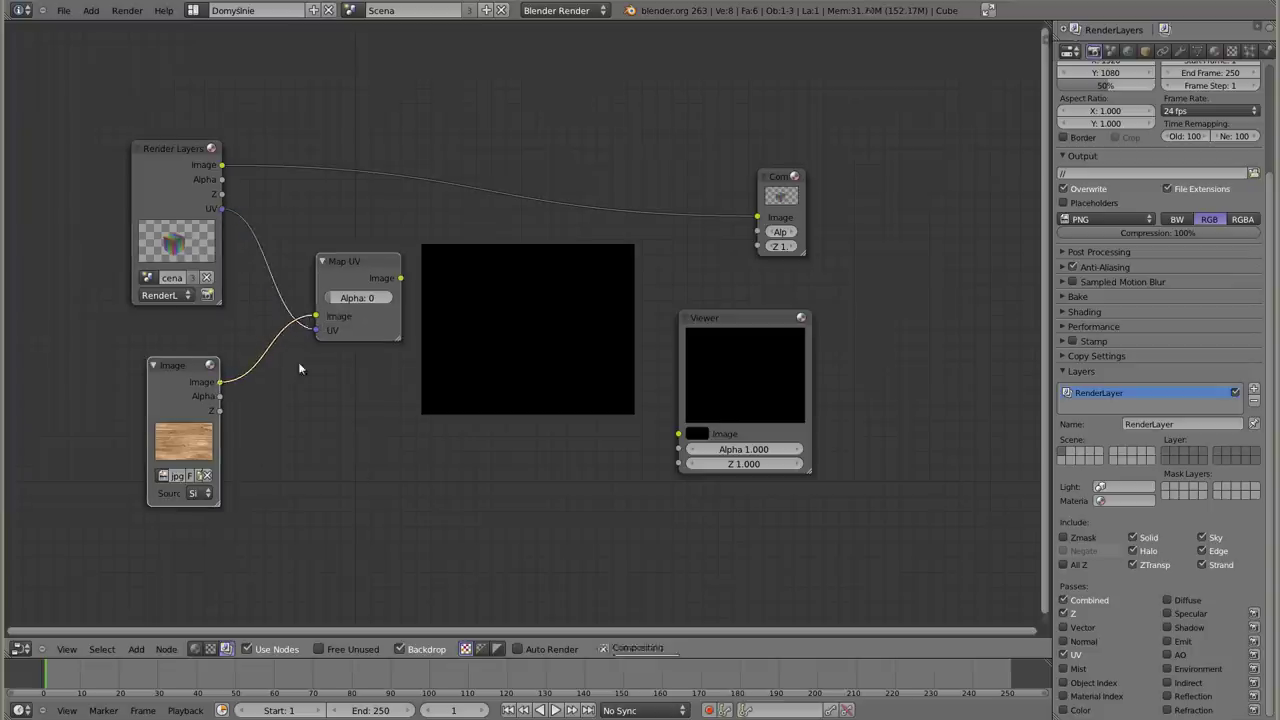
Tidy the node layout, reconnect Map UV's UV input, and send its output to the Viewer
left_click_drag(352, 262, 333, 275)
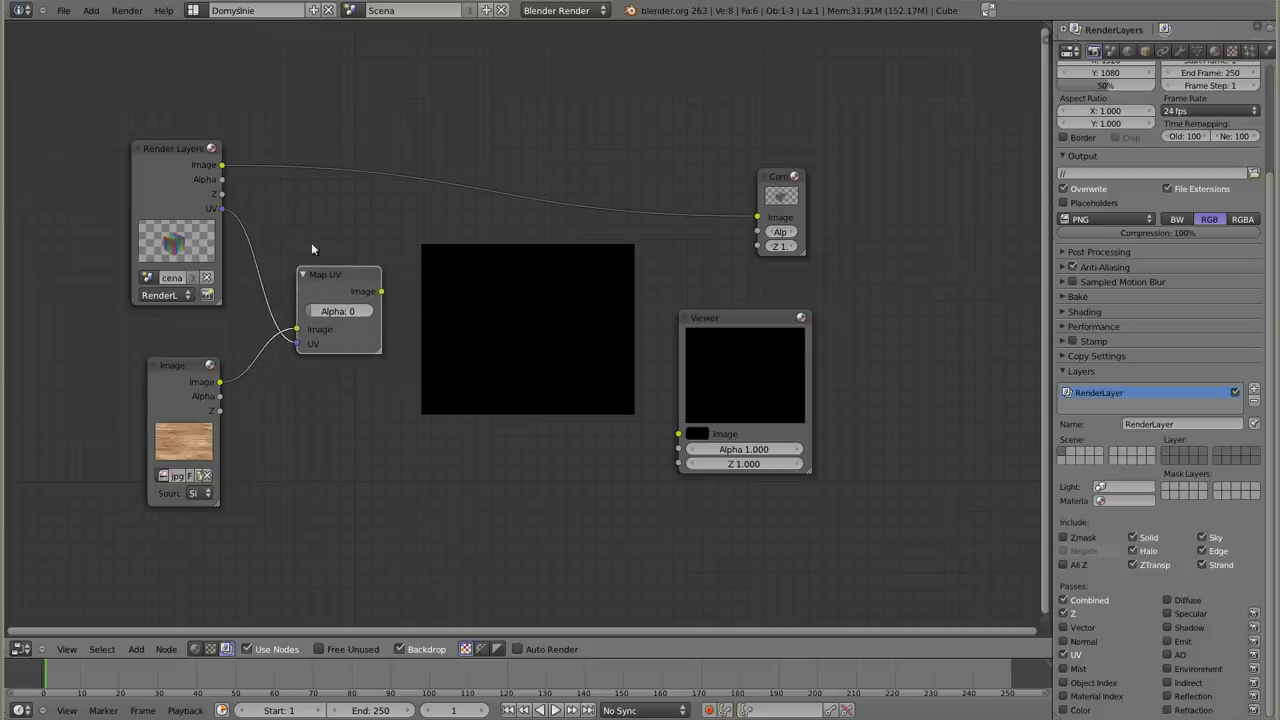
left_click_drag(340, 276, 322, 290)
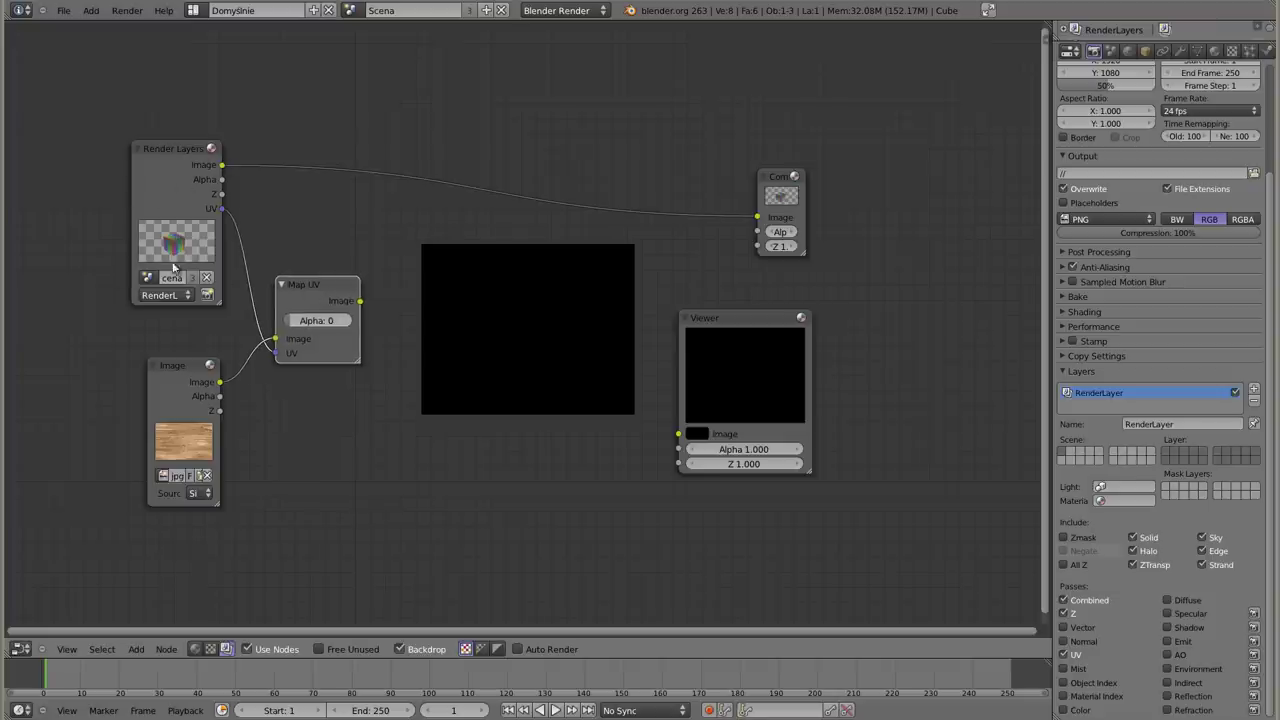
left_click_drag(172, 145, 170, 147)
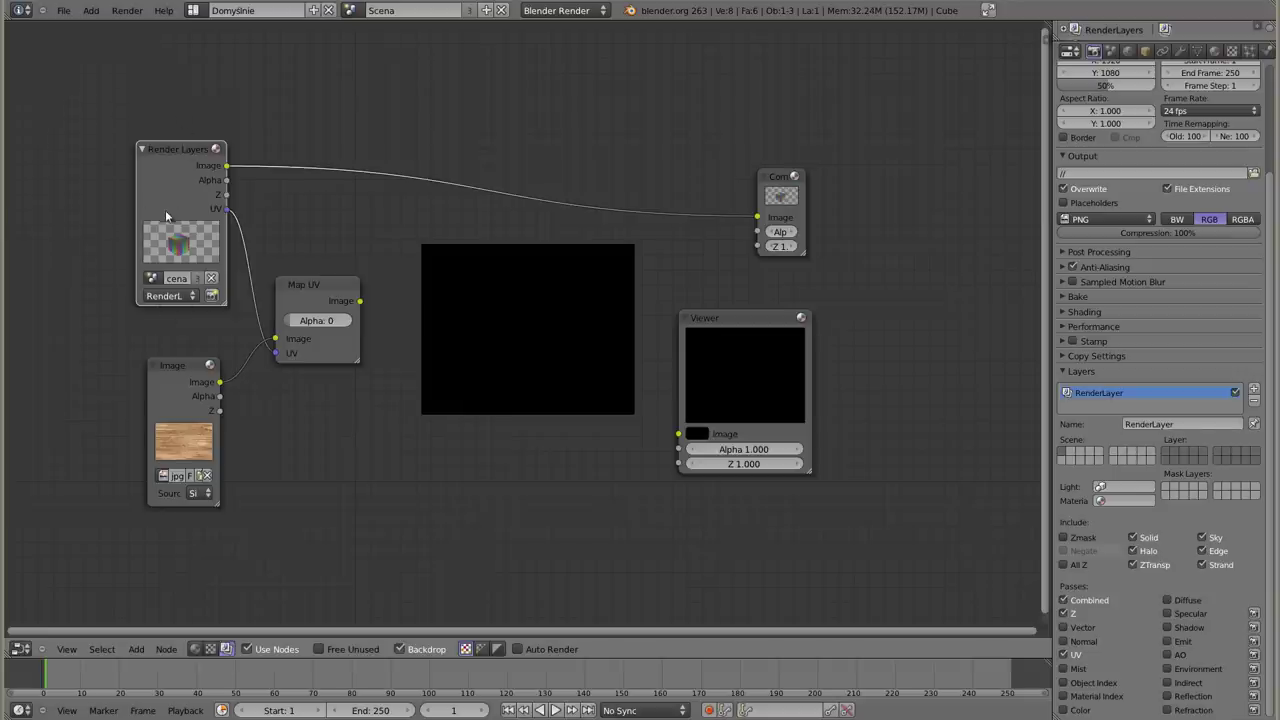
left_click_drag(803, 258, 848, 258)
left_click_drag(810, 180, 884, 94)
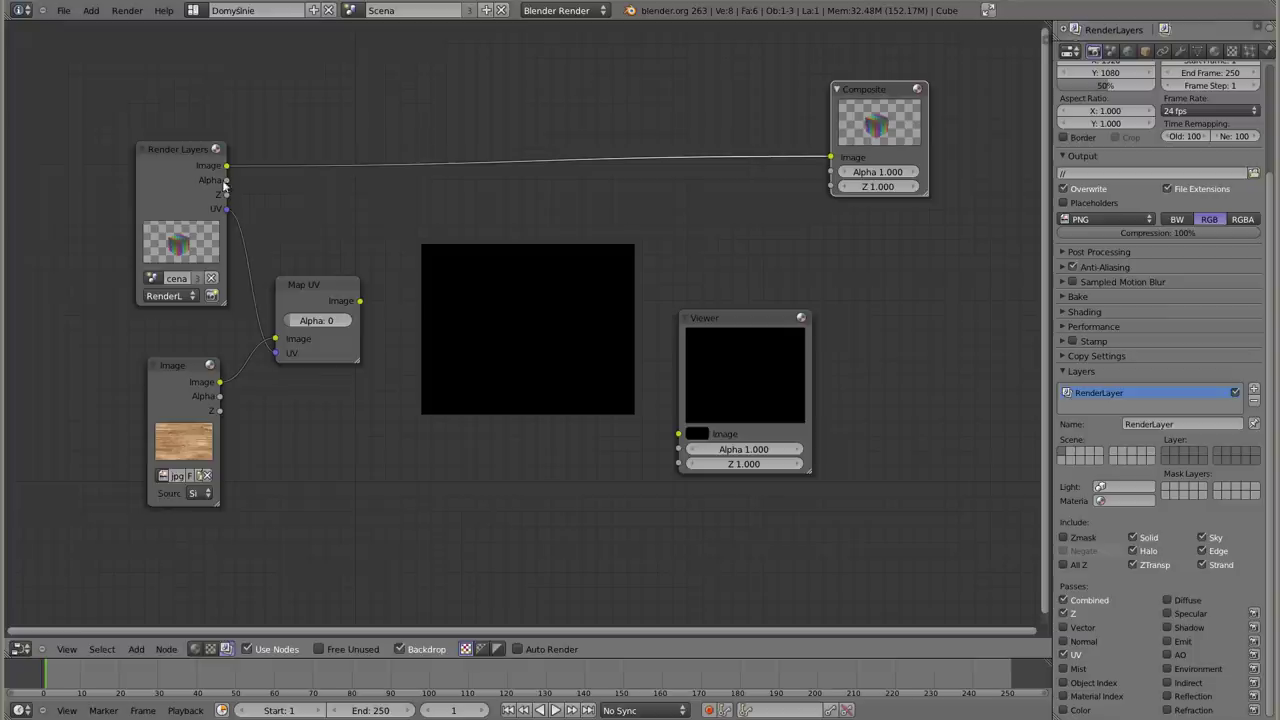
left_click_drag(316, 284, 344, 279)
left_click_drag(240, 224, 227, 214)
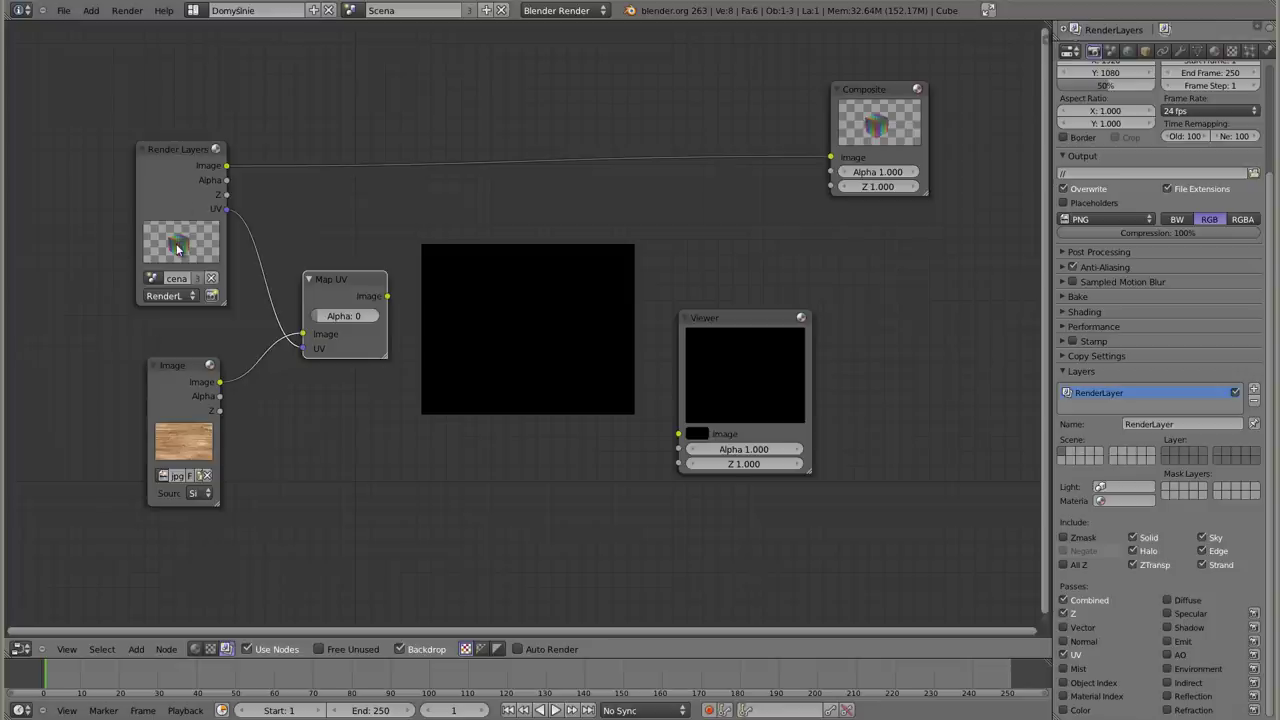
left_click(348, 280, "ctrl+shift")
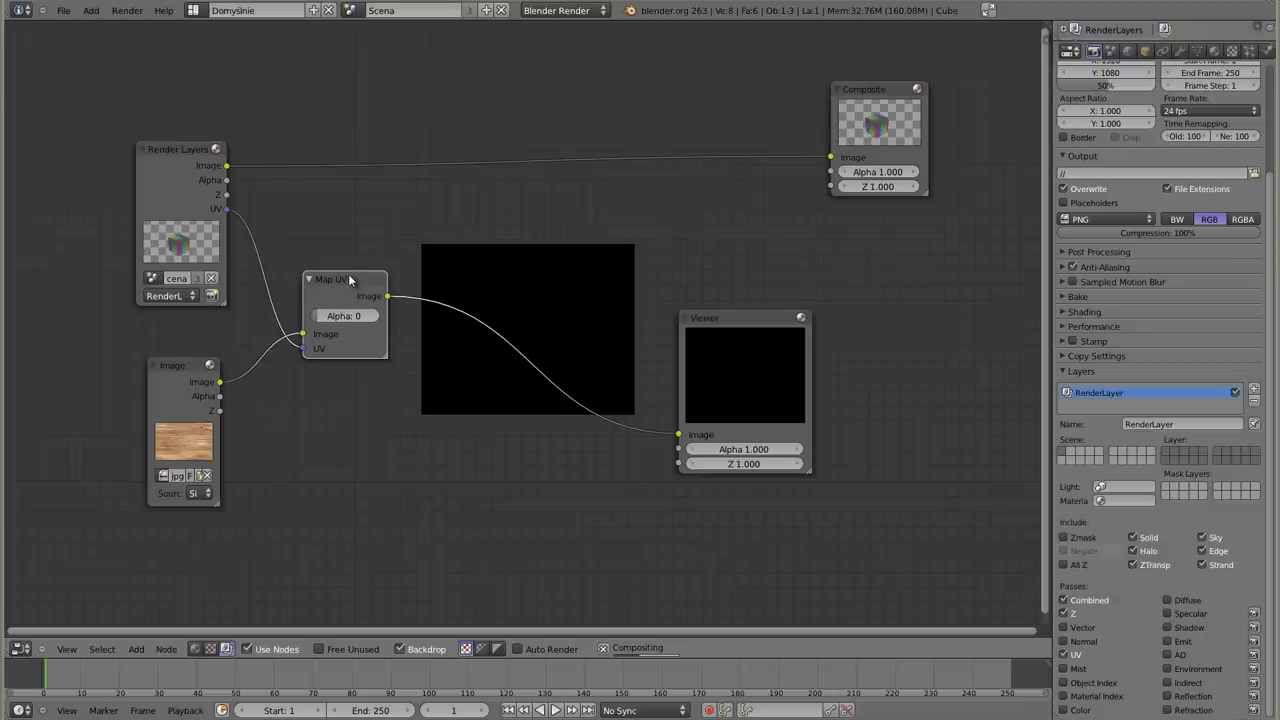
Move the Viewer node right and down and the Map UV node slightly down
left_click(744, 318)
left_click_drag(745, 318, 812, 353)
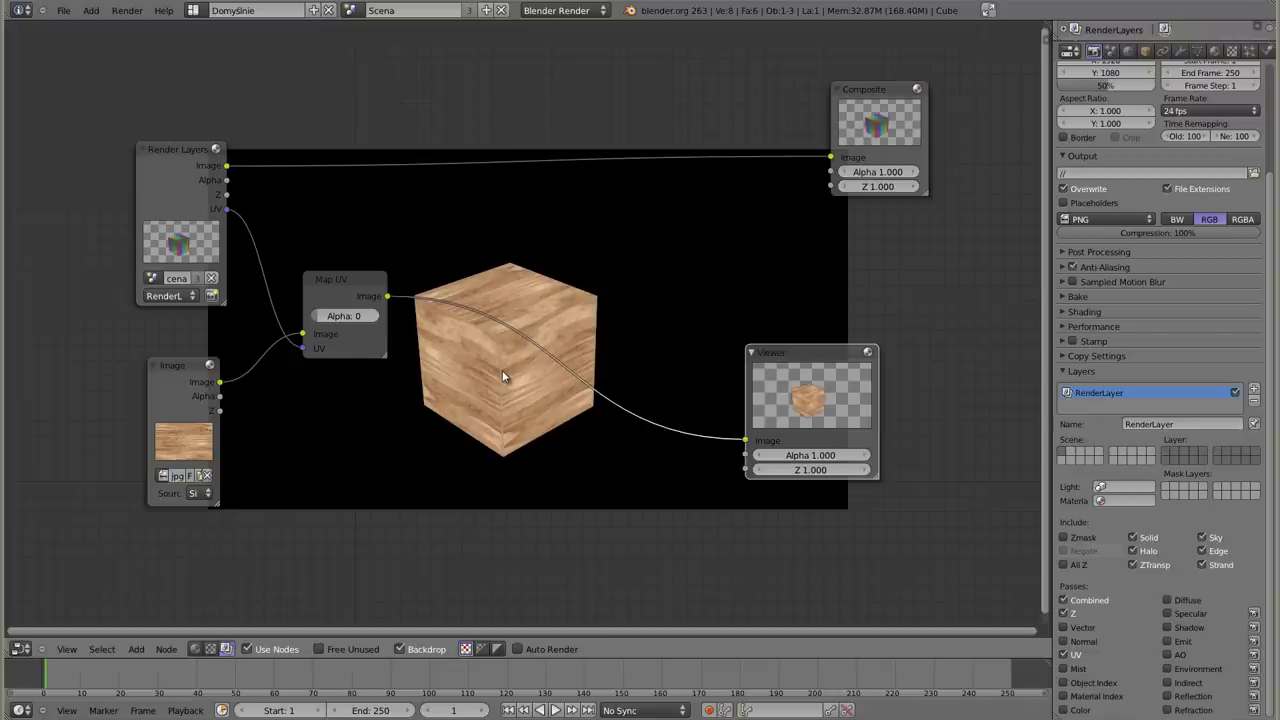
left_click_drag(340, 285, 332, 307)
left_click(332, 307)
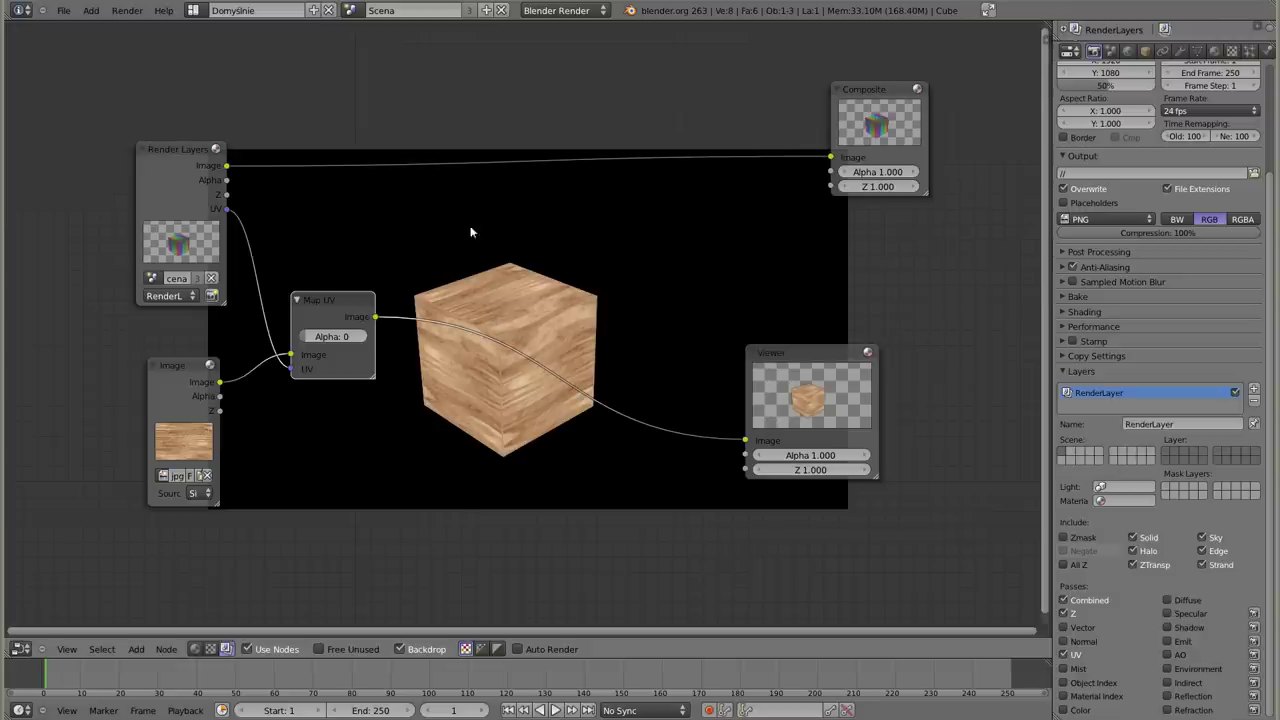
key("shift+a")
mouse_move(428, 136)
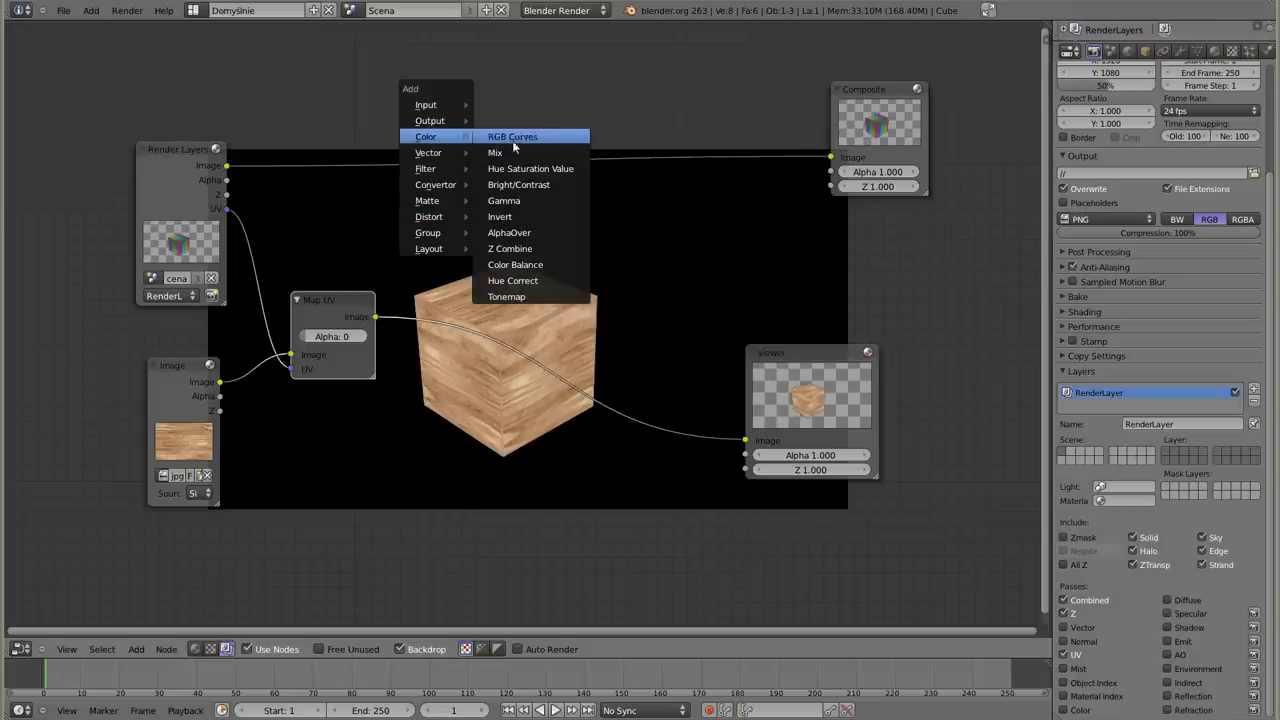
Add a Mix node above the Viewer and set its blend type to Overlay
left_click(513, 153)
left_click(670, 312)
left_click_drag(670, 312, 686, 310)
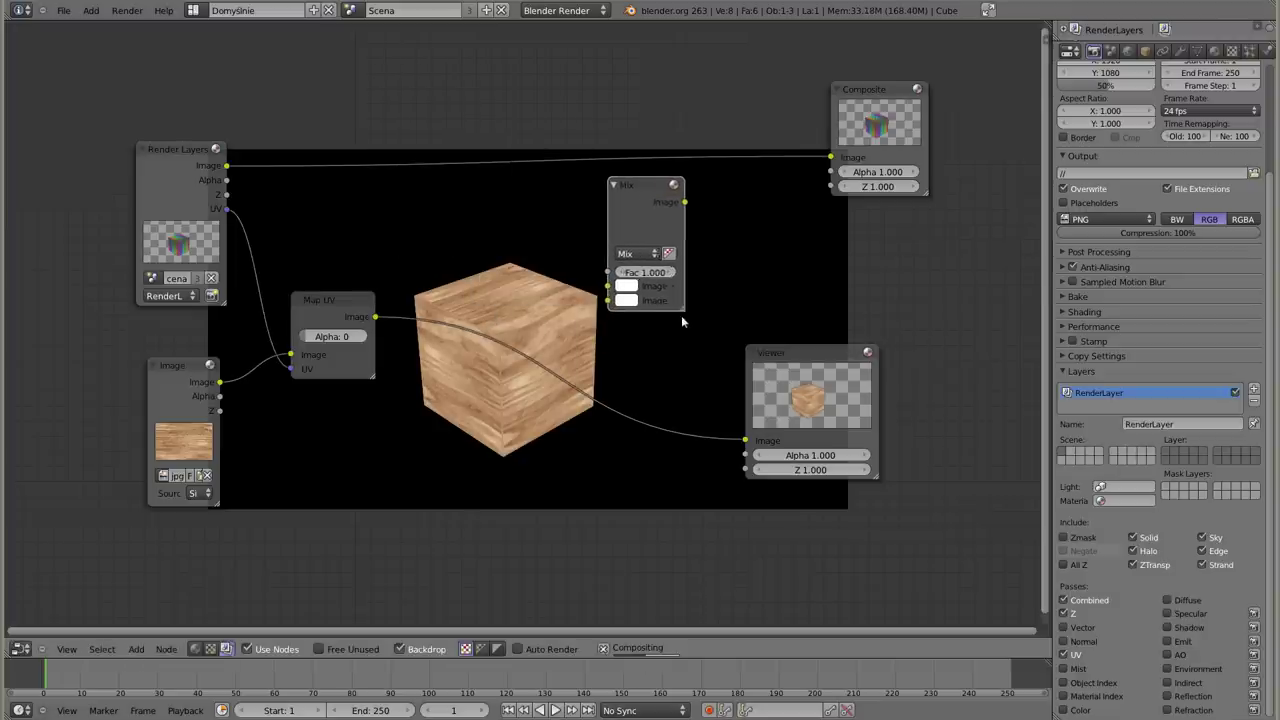
left_click(635, 255)
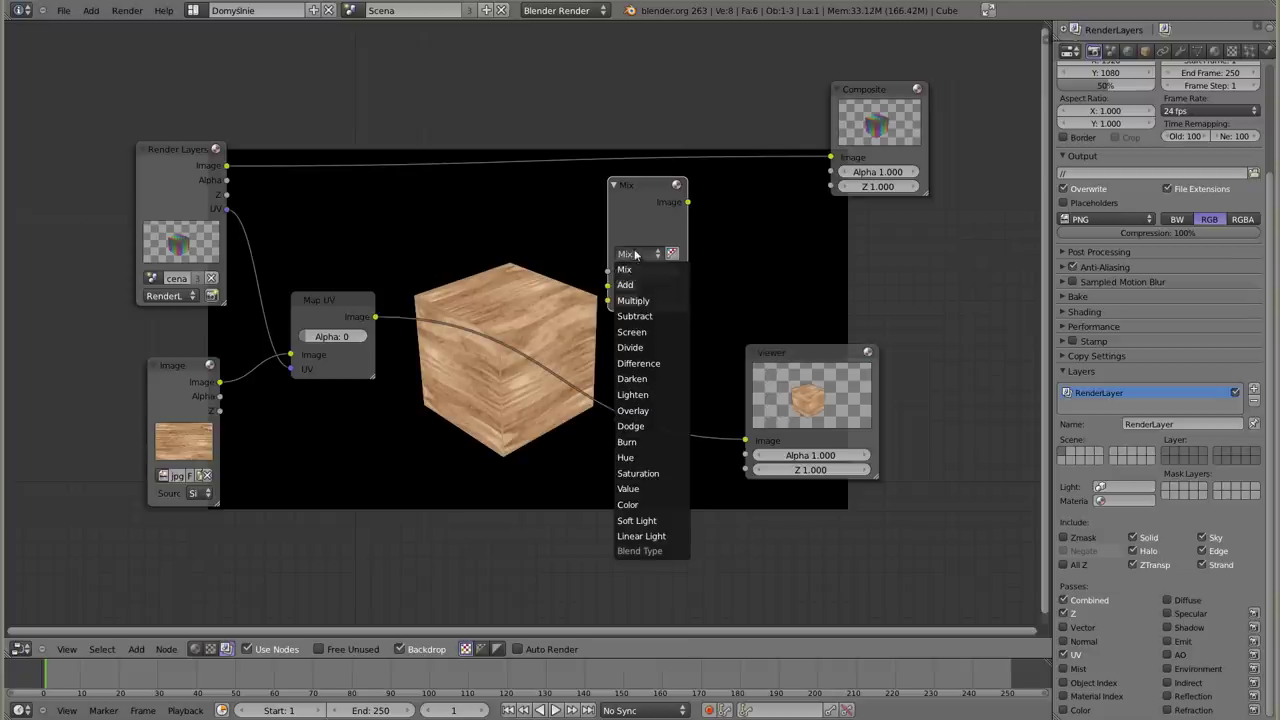
left_click(650, 412)
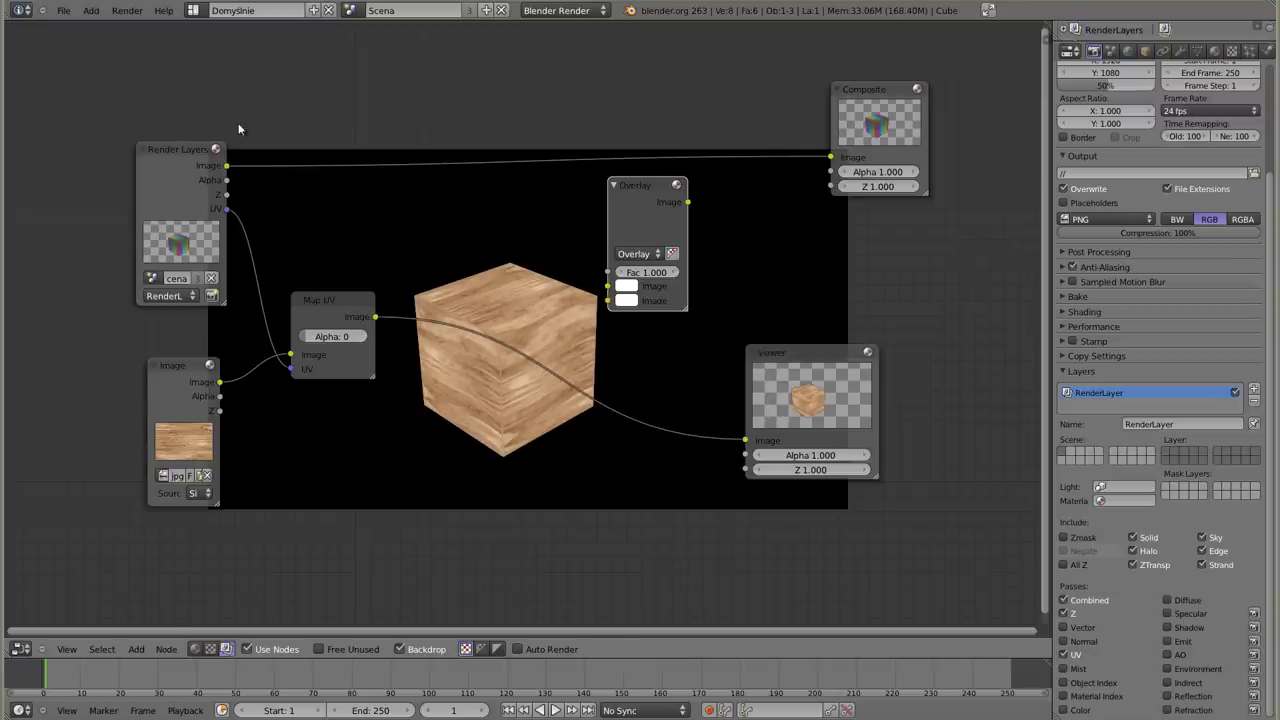
Feed the rendered image and Map UV wood into the Overlay, factor 0.5, and preview it in the Viewer
left_click_drag(226, 165, 607, 286)
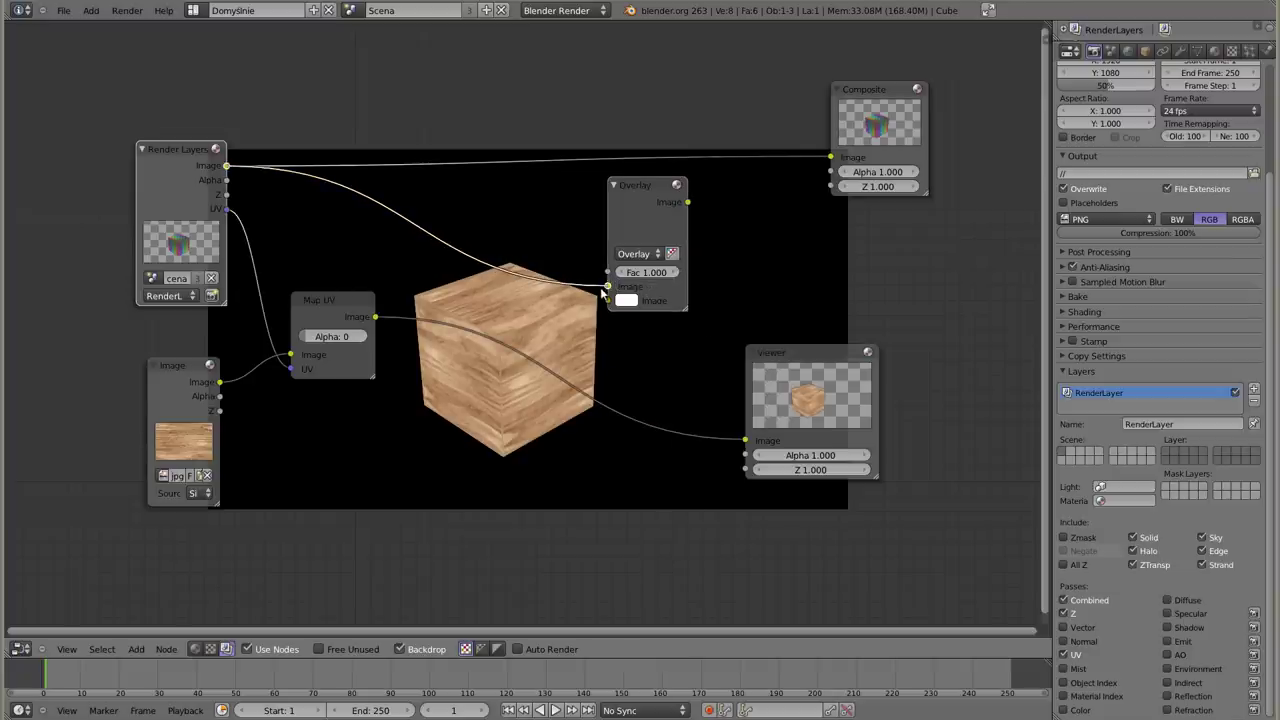
left_click_drag(376, 317, 605, 301)
left_click(648, 272)
type("0.5")
key("Return")
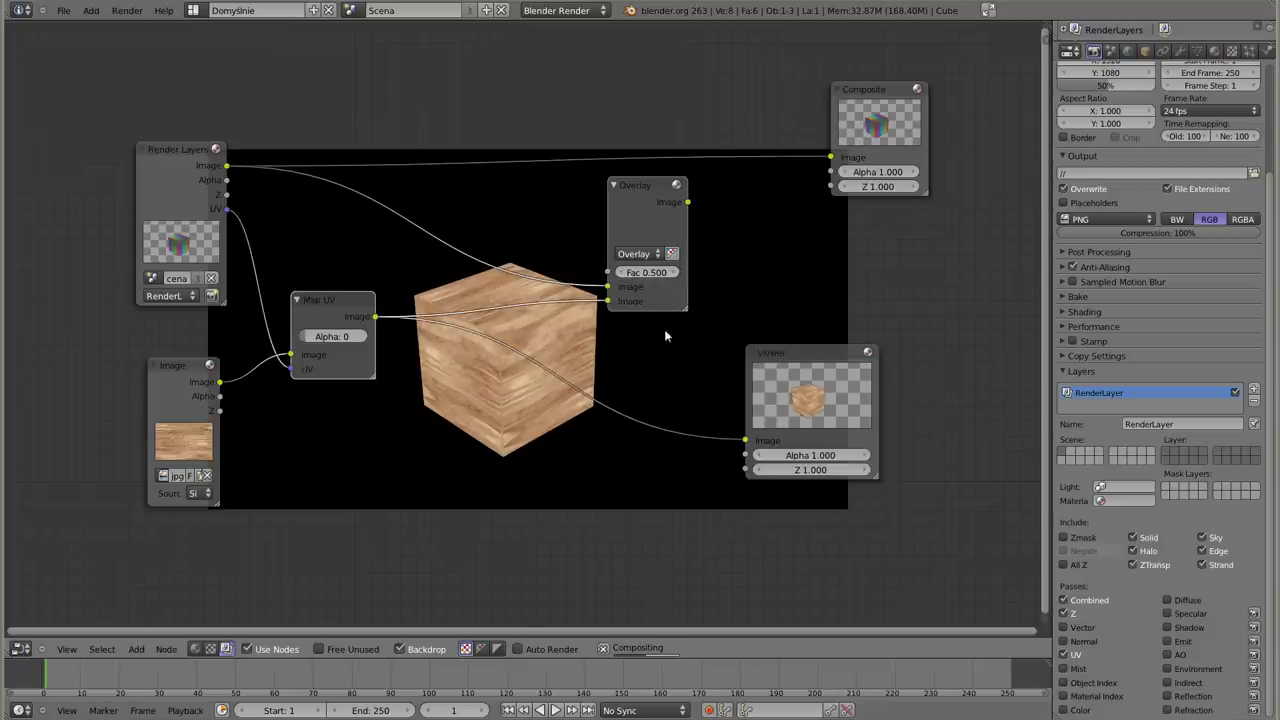
left_click(660, 187, "ctrl+shift")
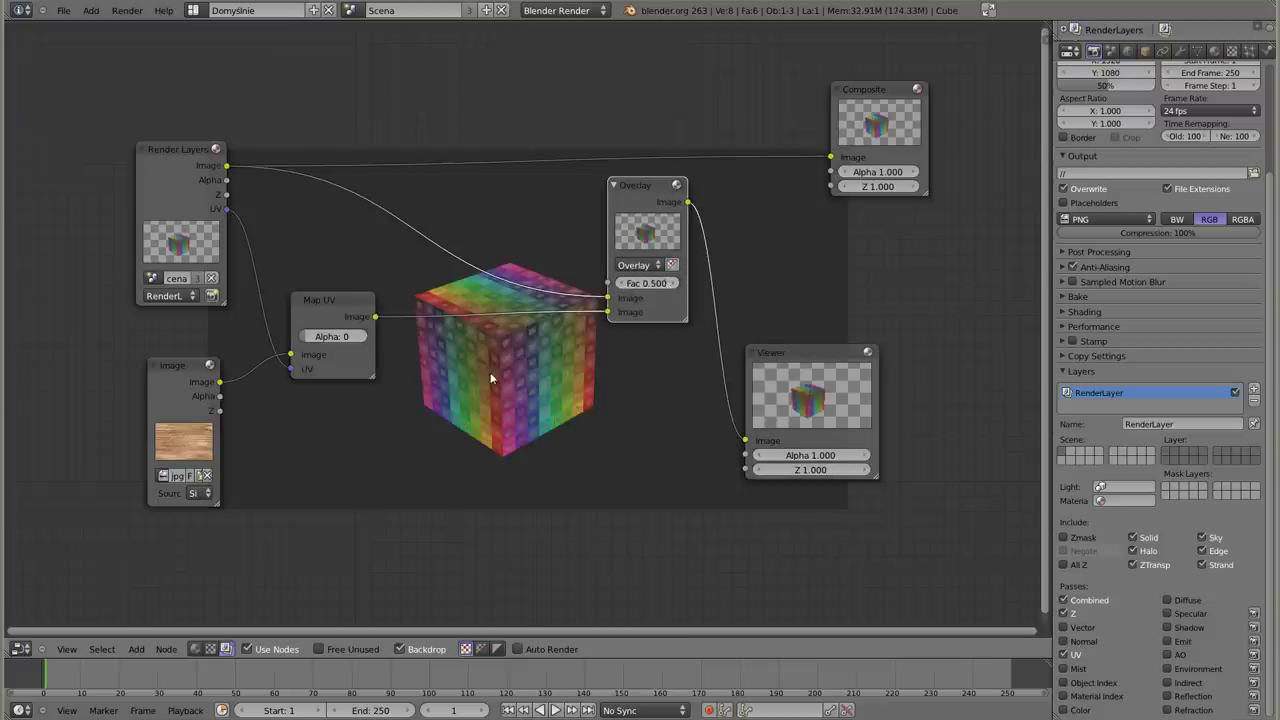
Enlarge the backdrop preview and raise the Overlay factor stepwise from 0.9 to 1.8
scroll(481, 366, "up", 1)
scroll(492, 359, "down", 1)
key("alt+v")
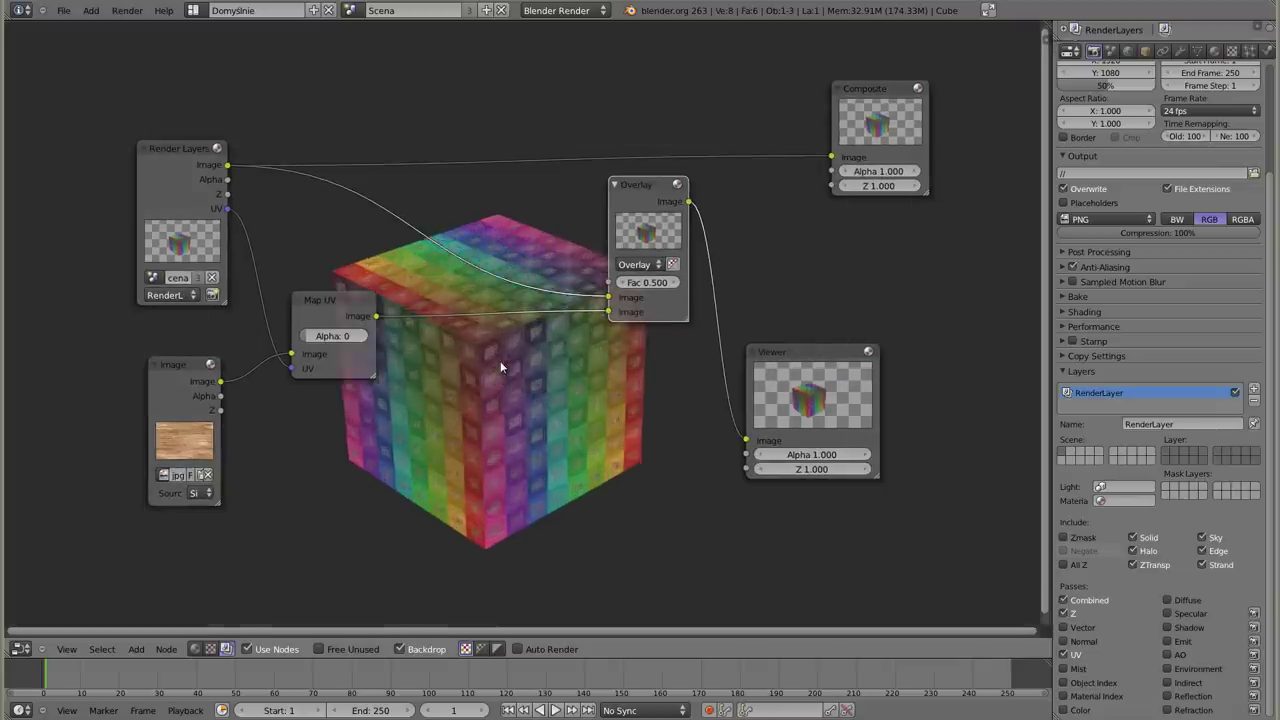
key("alt+v")
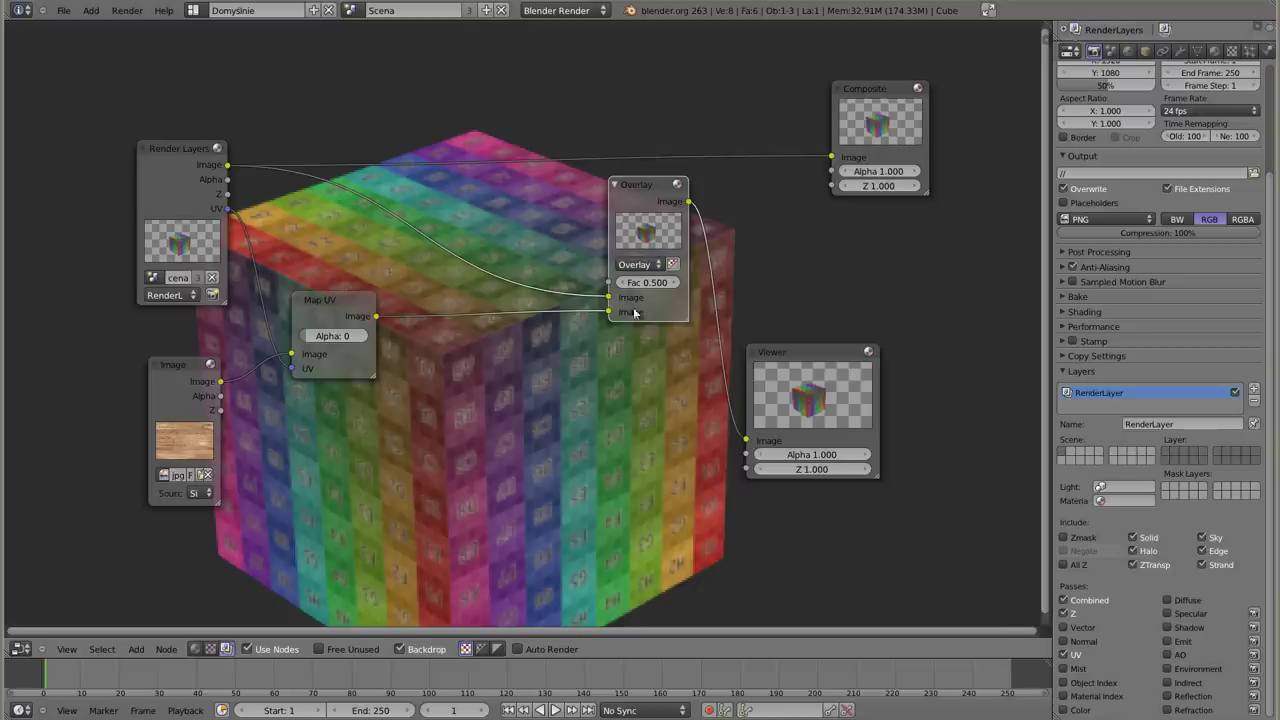
triple_click(673, 283)
double_click(673, 283)
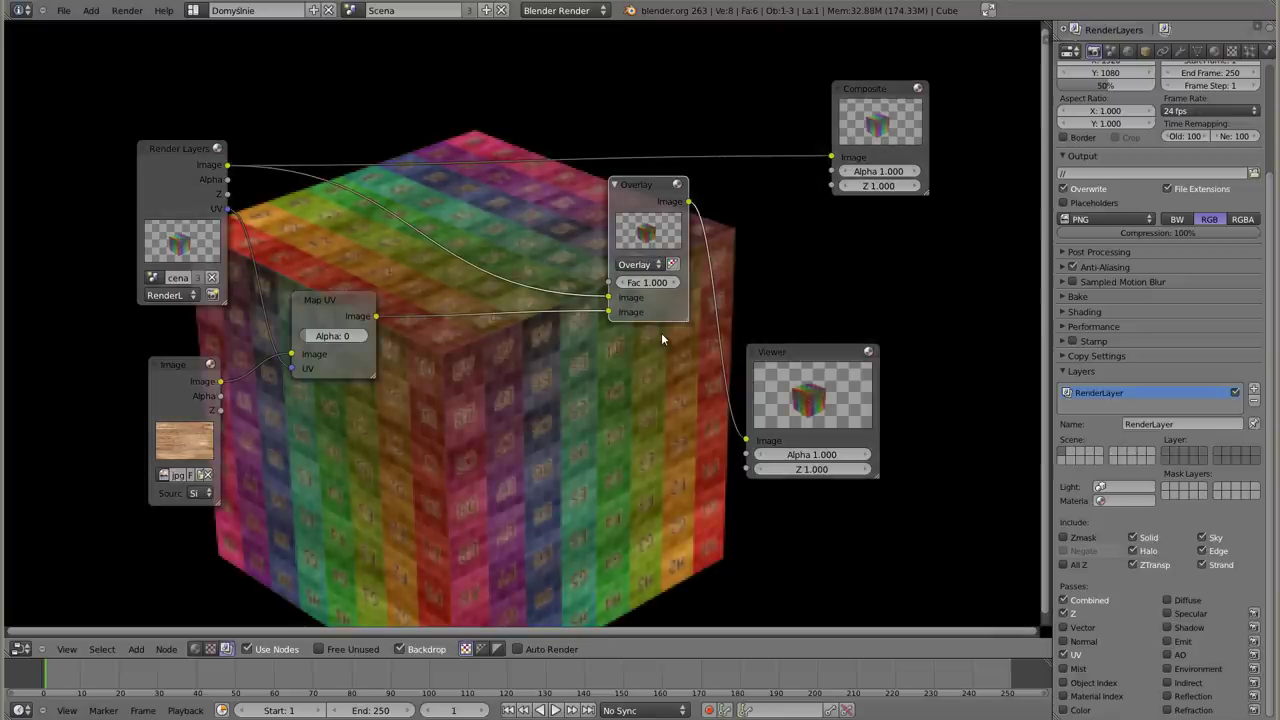
left_click(675, 283)
left_click(675, 283)
left_click(675, 283)
left_click(675, 283)
triple_click(675, 283)
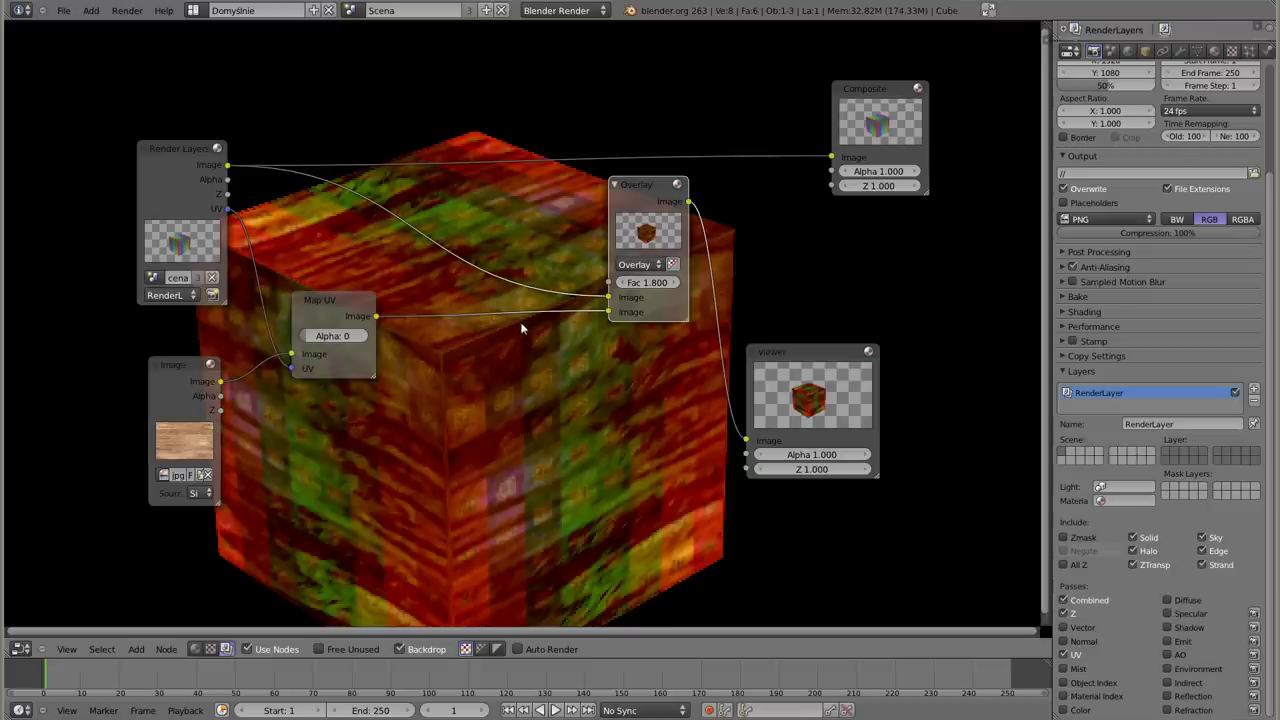
Try Map UV alpha values 15 and 30, then settle on 49
key("alt+v")
key("alt+v")
key("alt+v")
key("alt+v")
key("alt+v")
key("alt+v")
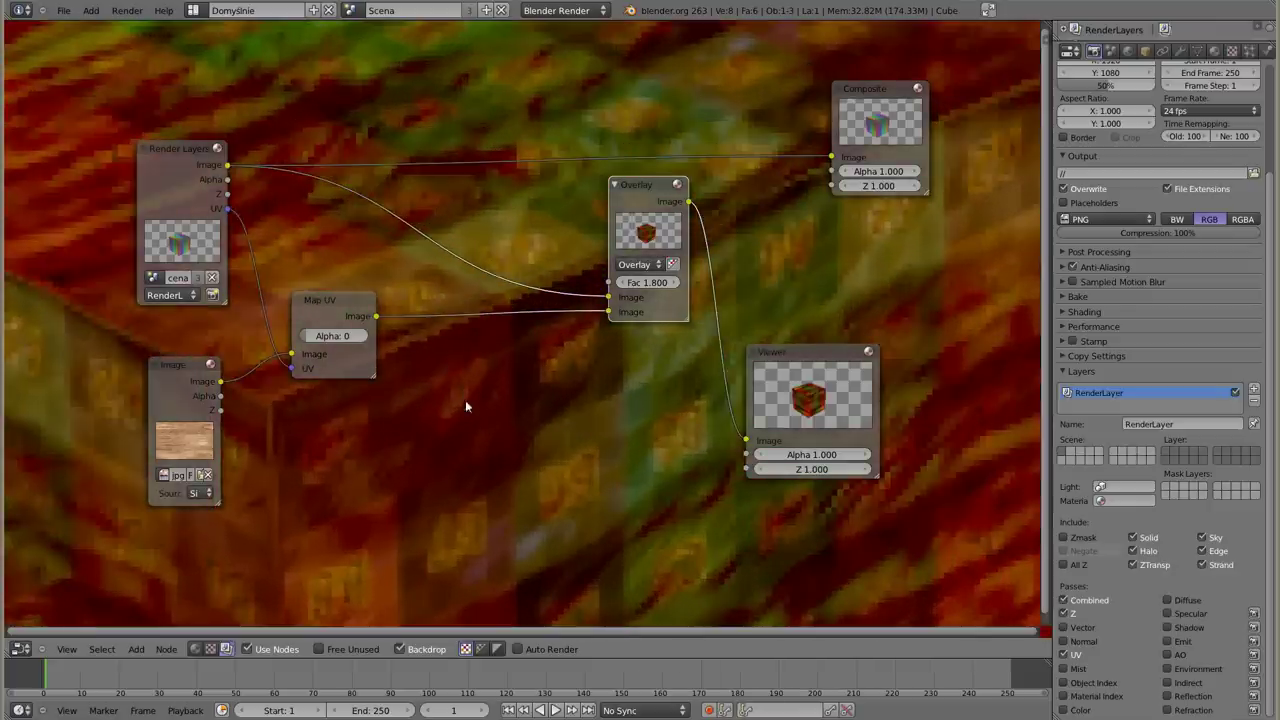
mouse_move(454, 425)
middle_mouse_down("alt")
mouse_move(546, 471)
mouse_move(544, 403)
middle_mouse_up("alt")
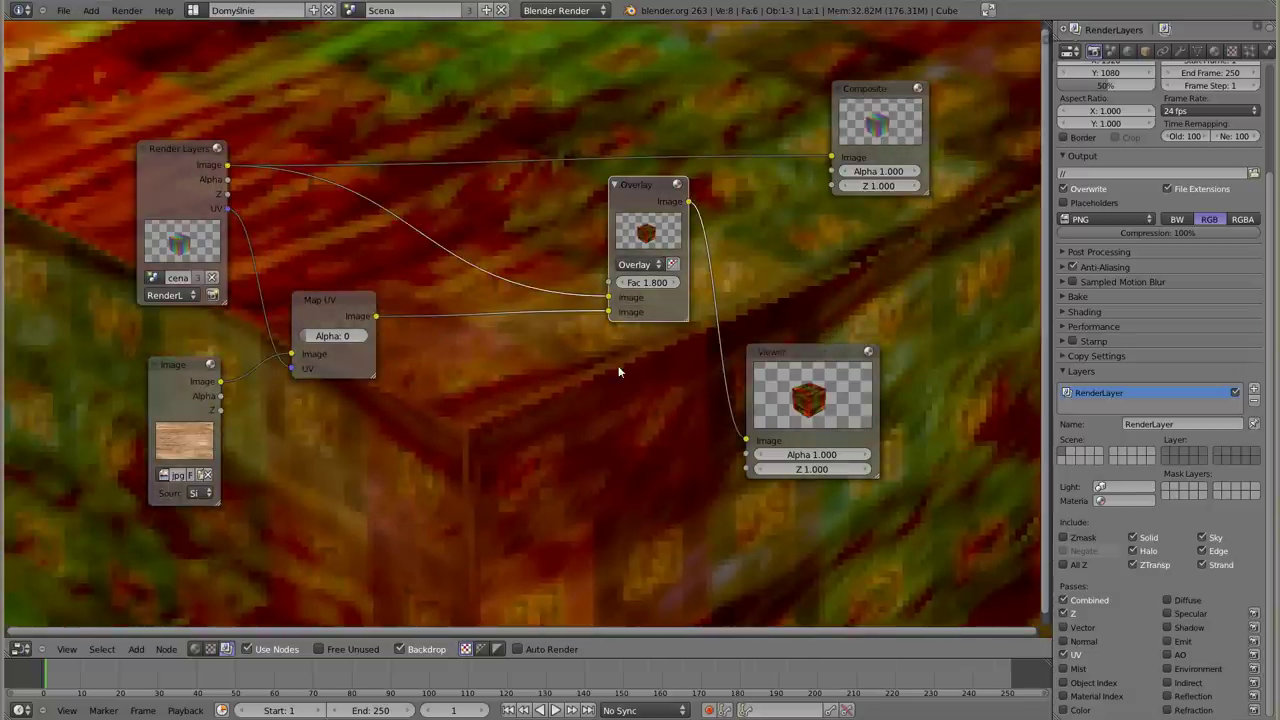
left_click(344, 340)
type("15")
key("Return")
left_click(333, 336)
type("30")
key("Return")
left_click_drag(337, 346, 344, 380)
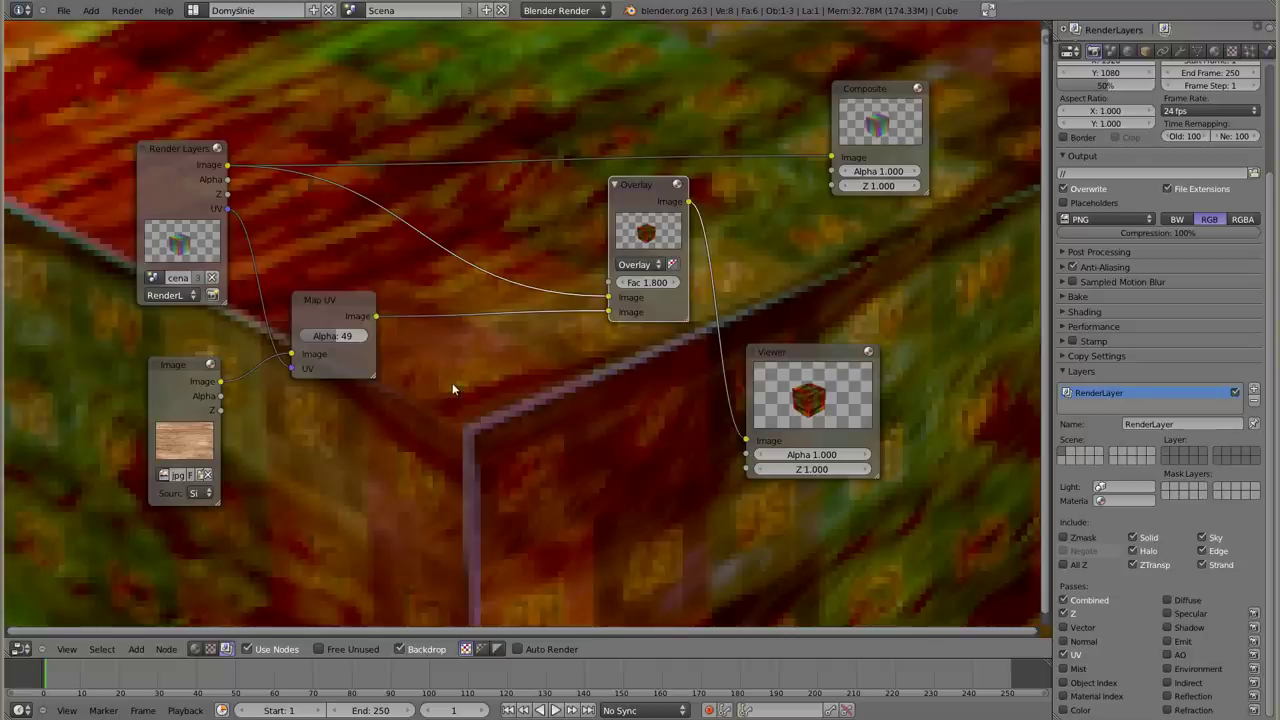
Set the Overlay factor back to 0.5 and lower the Map UV alpha to 26
key("v")
key("v")
key("v")
key("v")
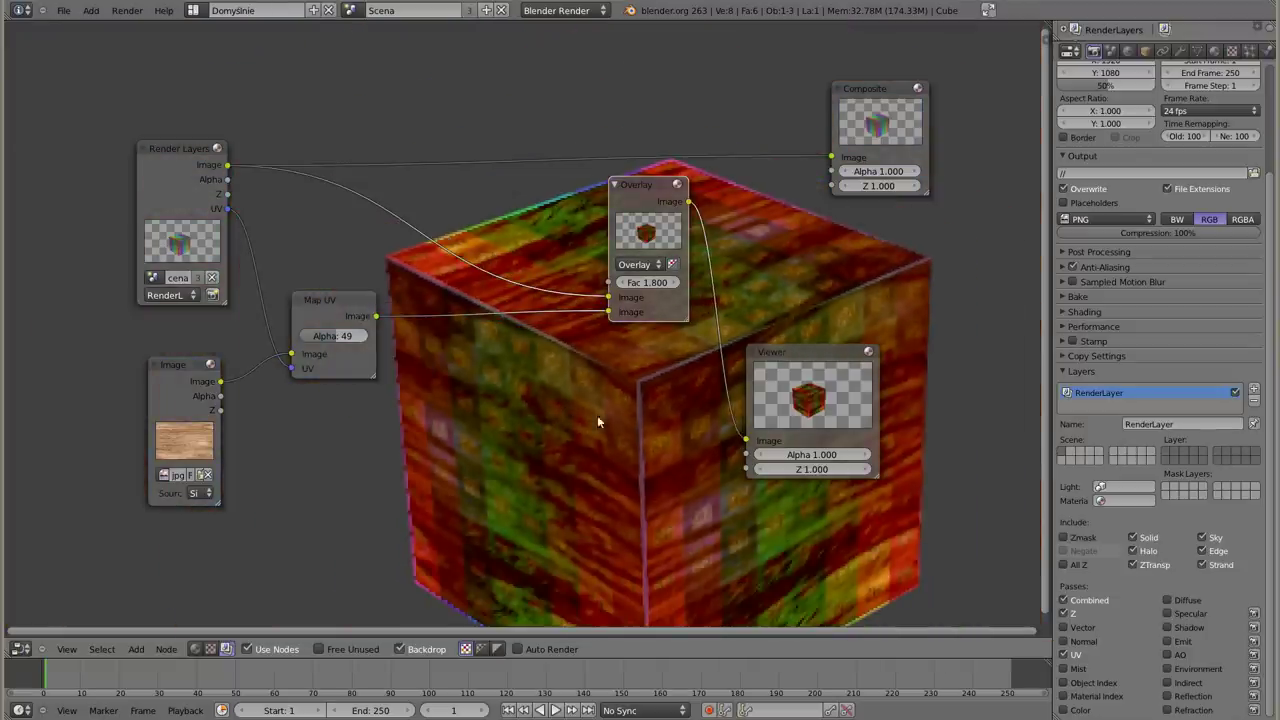
middle_click_drag(589, 427, 418, 386, "alt")
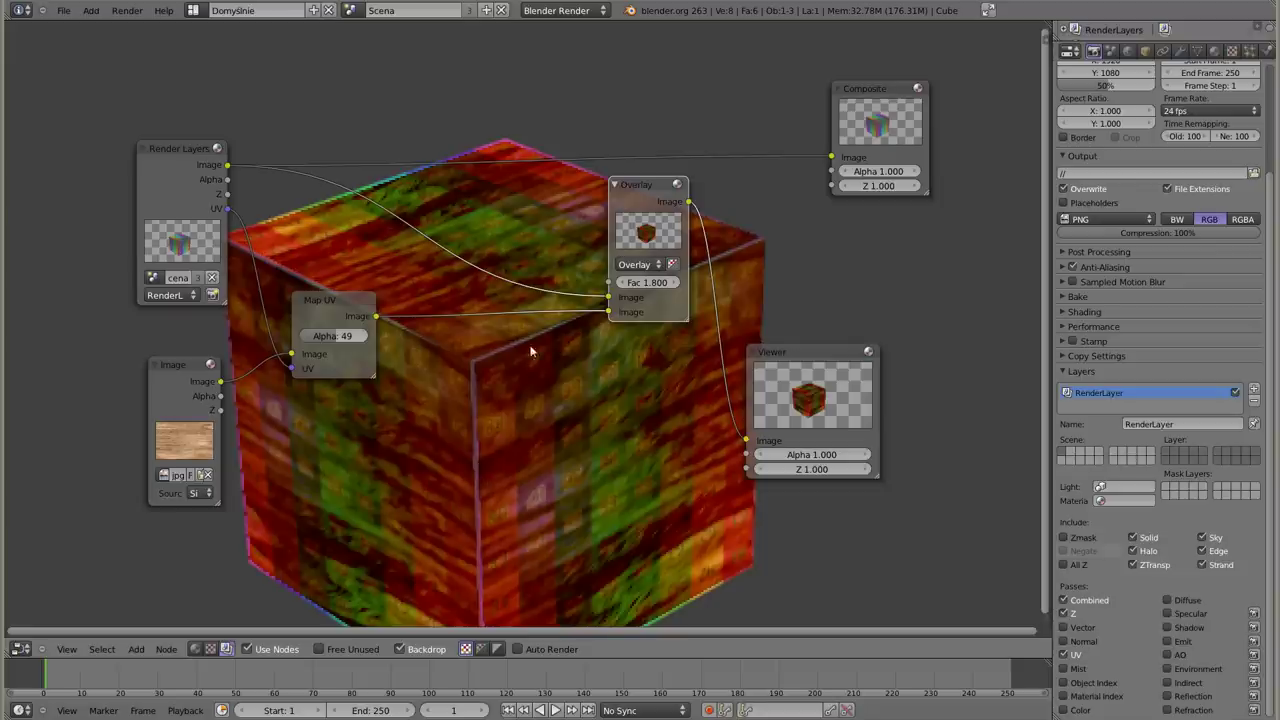
left_click(647, 282)
type("0.5")
key("Return")
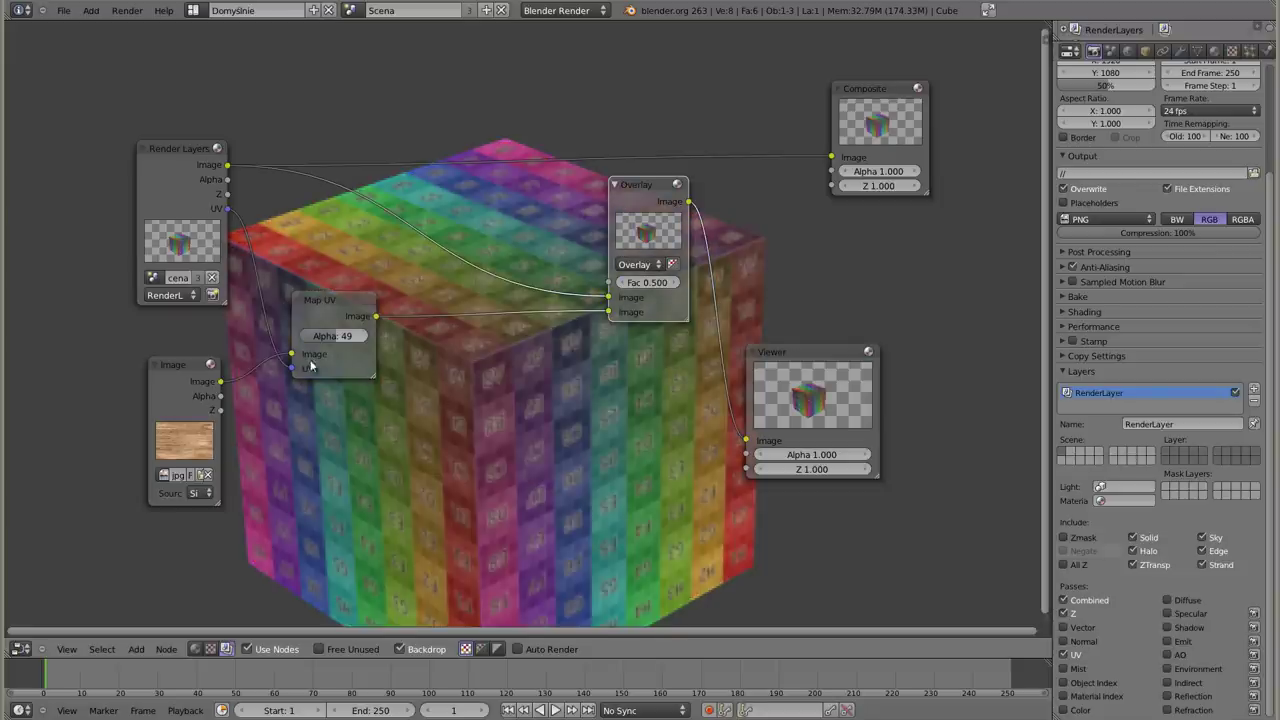
left_click_drag(318, 343, 302, 343)
left_click_drag(316, 343, 296, 343)
Connect the Overlay output to the Composite node and render with F12
left_click_drag(634, 188, 586, 198)
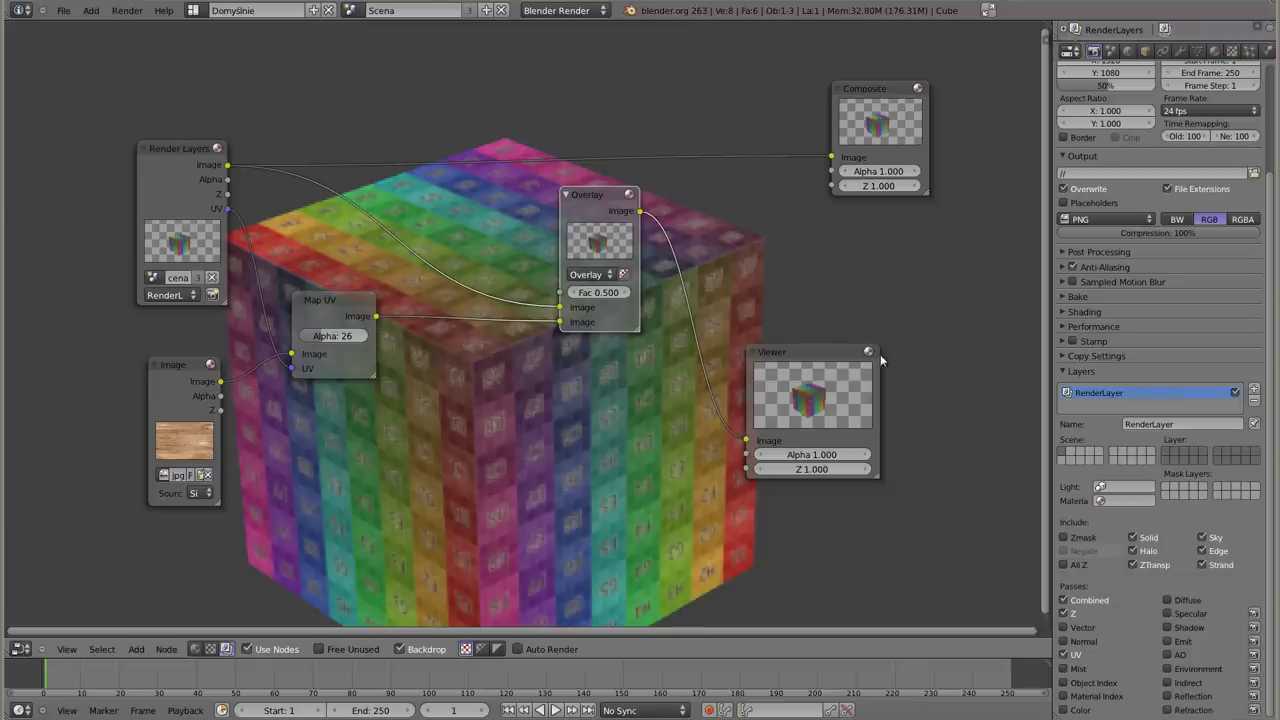
left_click_drag(639, 211, 829, 159)
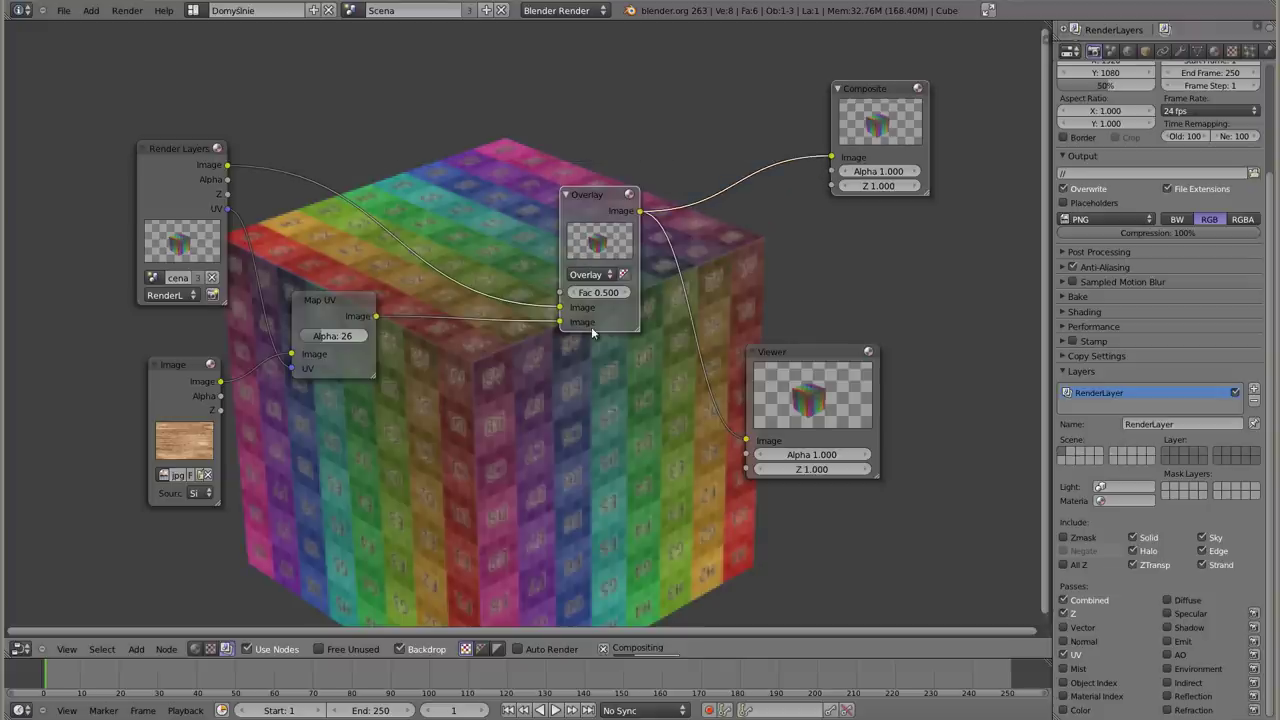
key("F12")
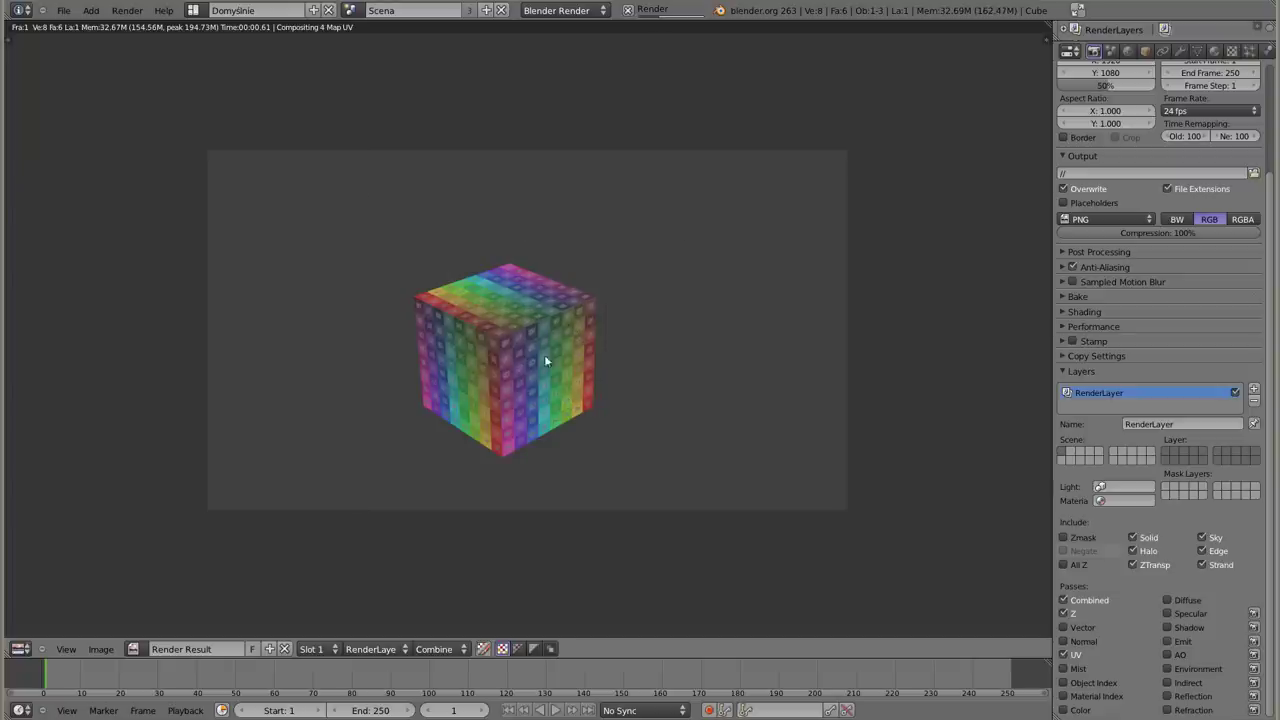
scroll(492, 322, "up", 1)
scroll(557, 286, "up", 3)
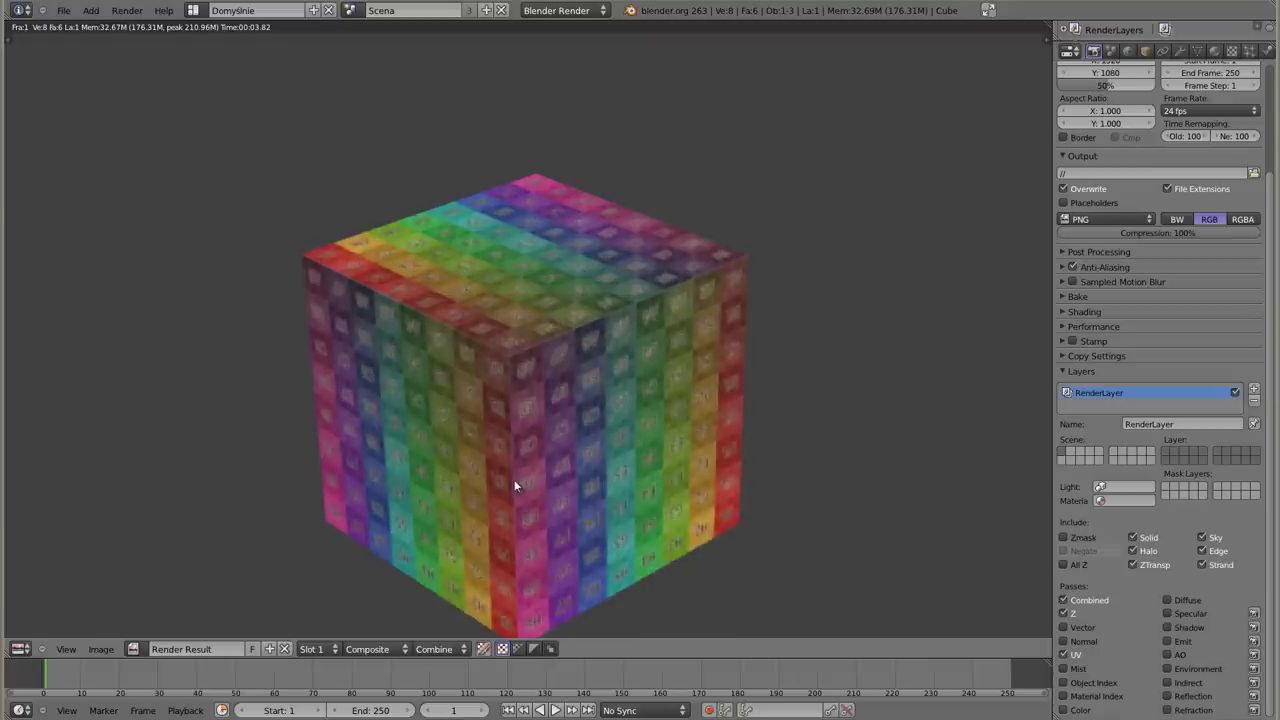
middle_click_drag(514, 480, 569, 466)
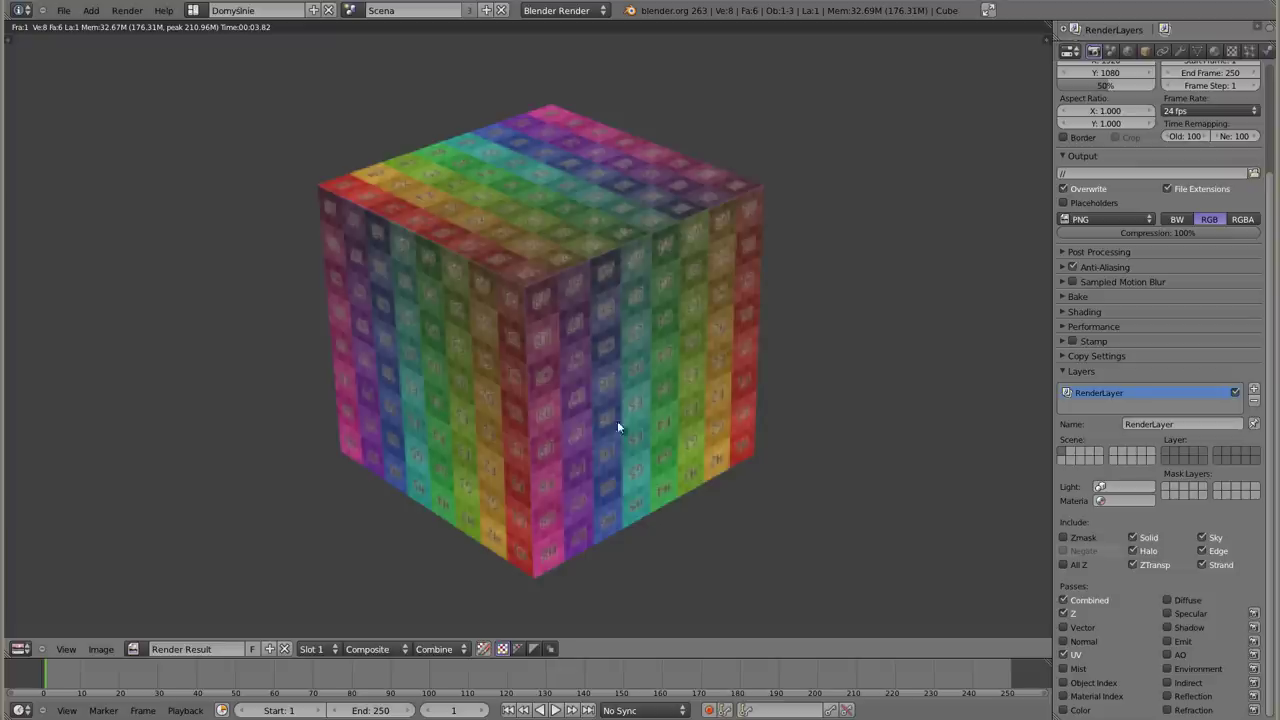
scroll(548, 337, "down", 5)
mouse_move(574, 287)
middle_mouse_down()
mouse_move(531, 303)
mouse_move(496, 339)
mouse_move(505, 344)
middle_mouse_up()
scroll(506, 316, "up", 2)
scroll(506, 322, "up", 1)
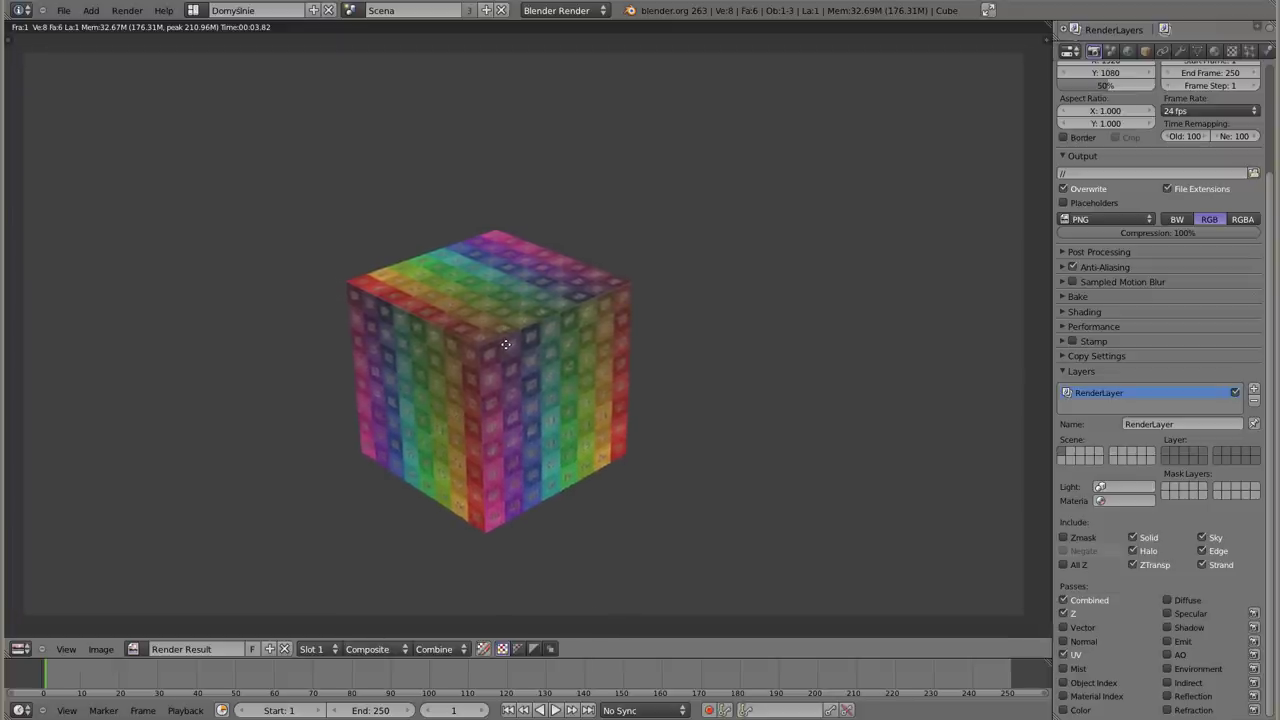
middle_click_drag(505, 344, 510, 346)
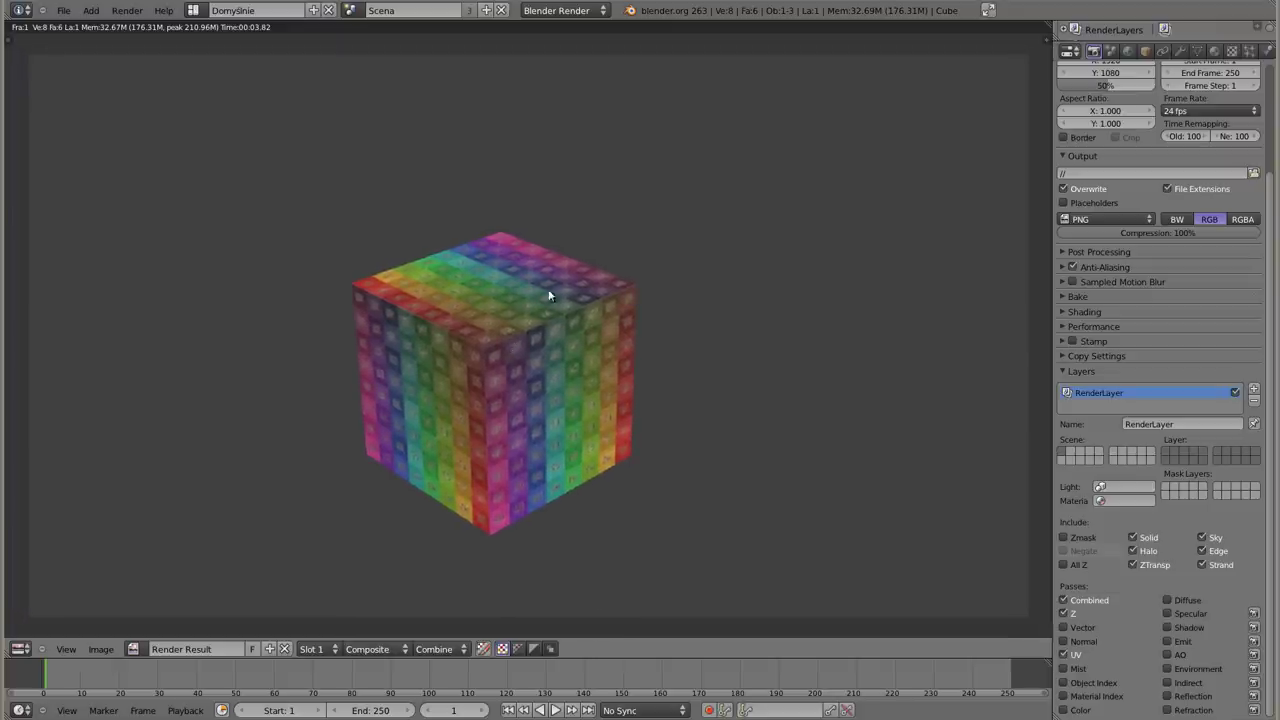